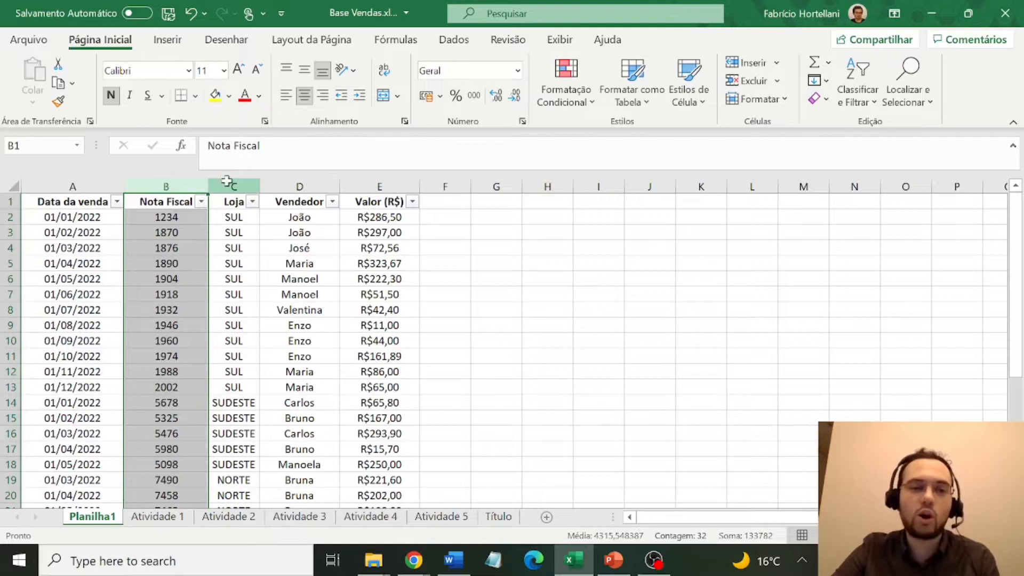
# Review the Loja, Vendedor and Valor (R$) columns of Planilha1 and the Nota Fiscal and Vendedor cells of the Atividade 1 sheet.
pyautogui.click(225, 179)
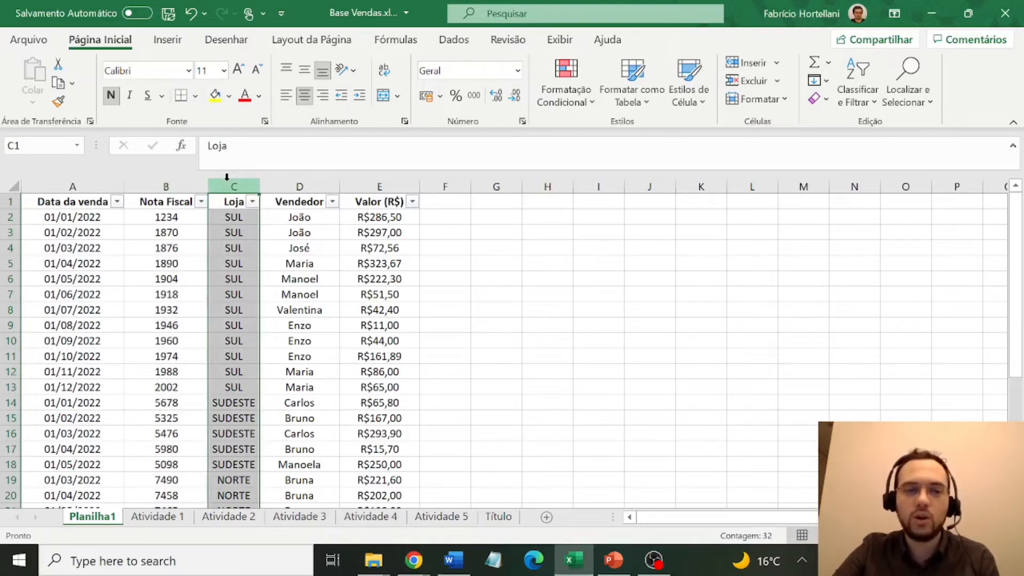
pyautogui.click(318, 181)
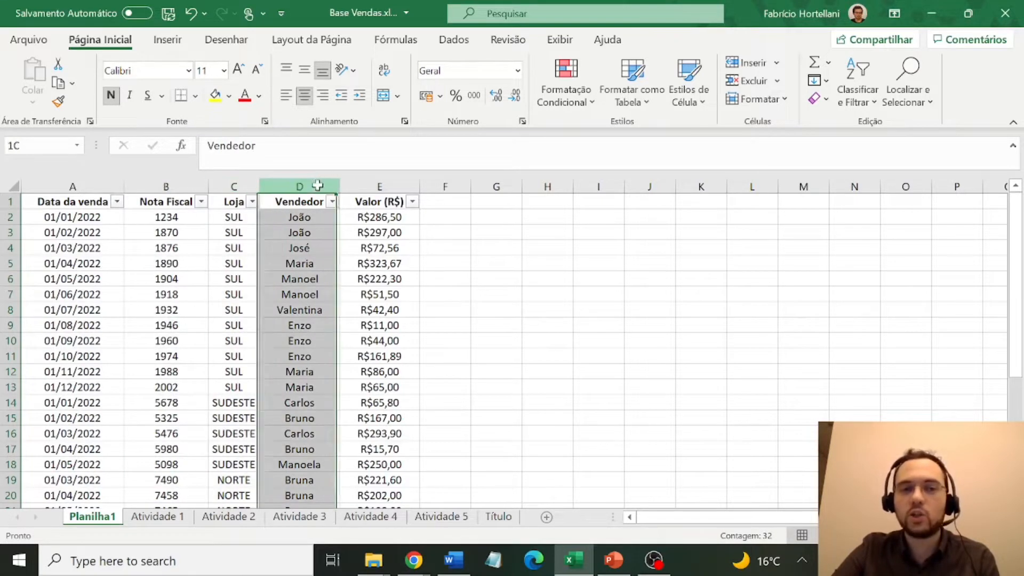
pyautogui.click(389, 183)
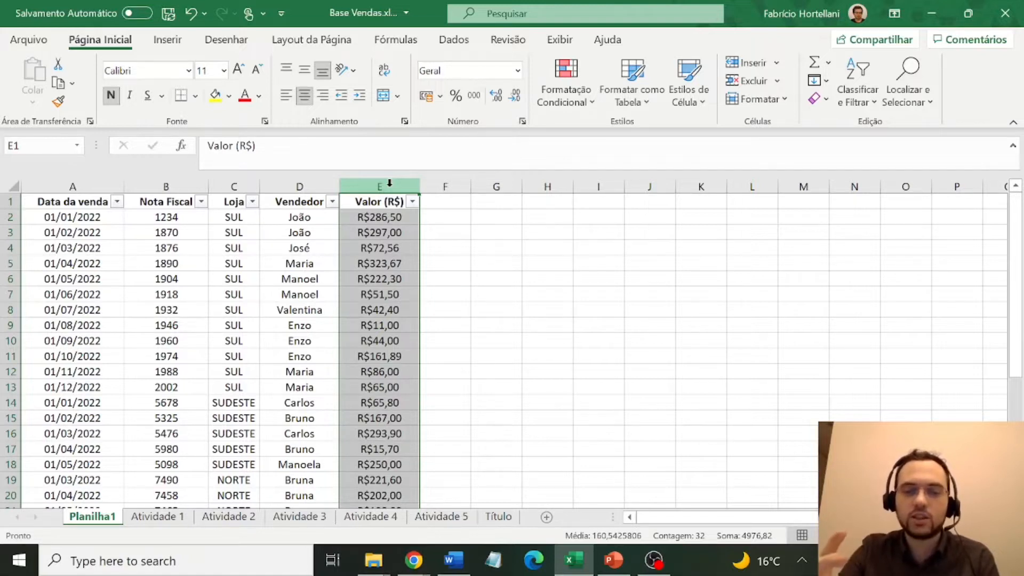
pyautogui.hotkey('ctrl', 'pagedown')
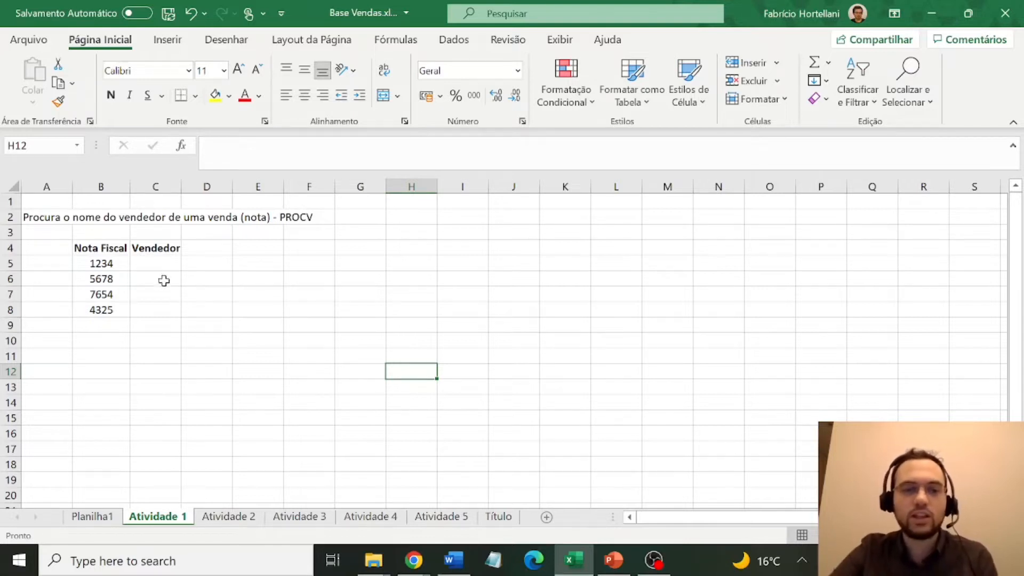
pyautogui.click(160, 262)
pyautogui.click(104, 262)
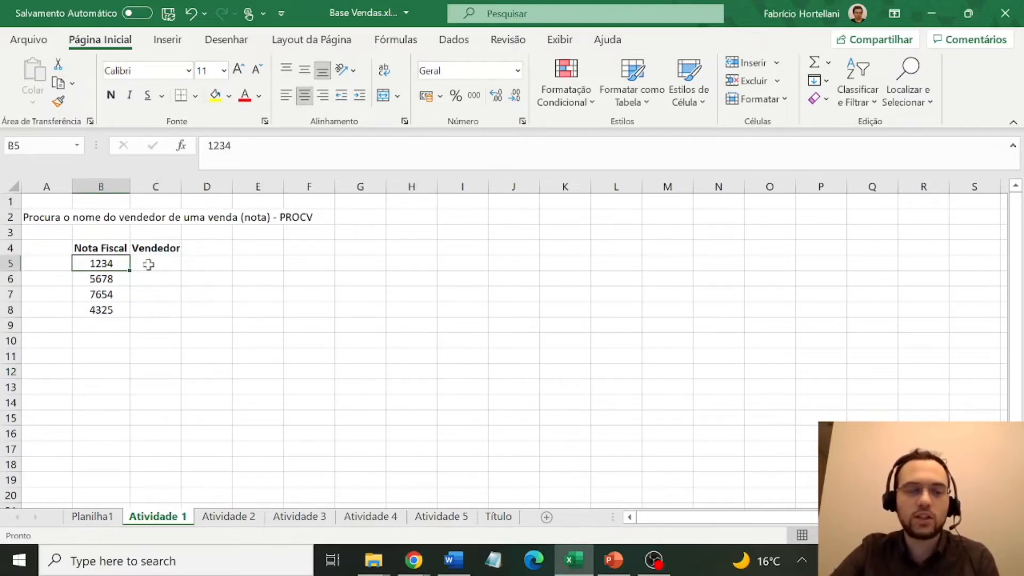
pyautogui.click(147, 263)
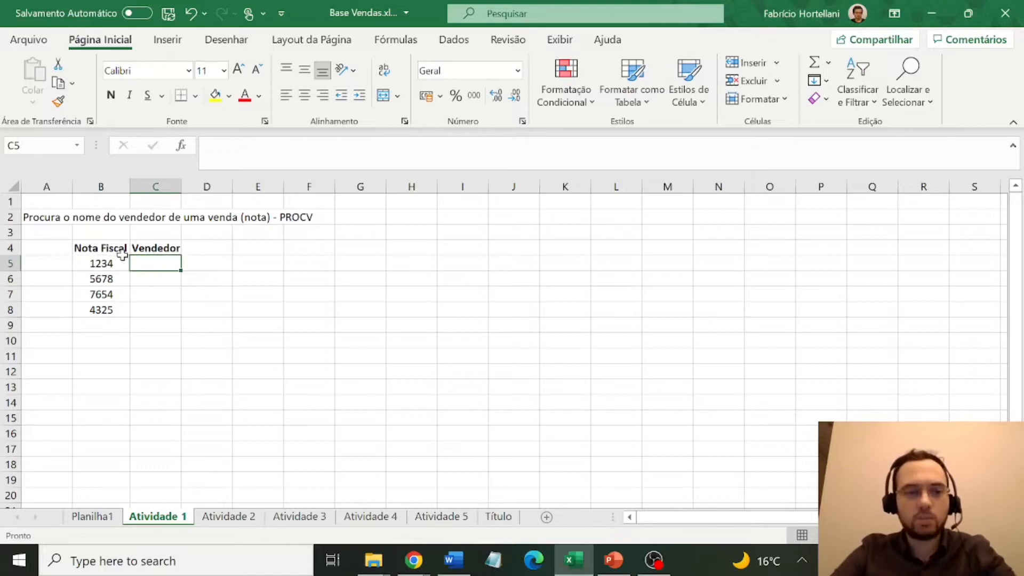
pyautogui.moveTo(111, 250); pyautogui.dragTo(116, 304)
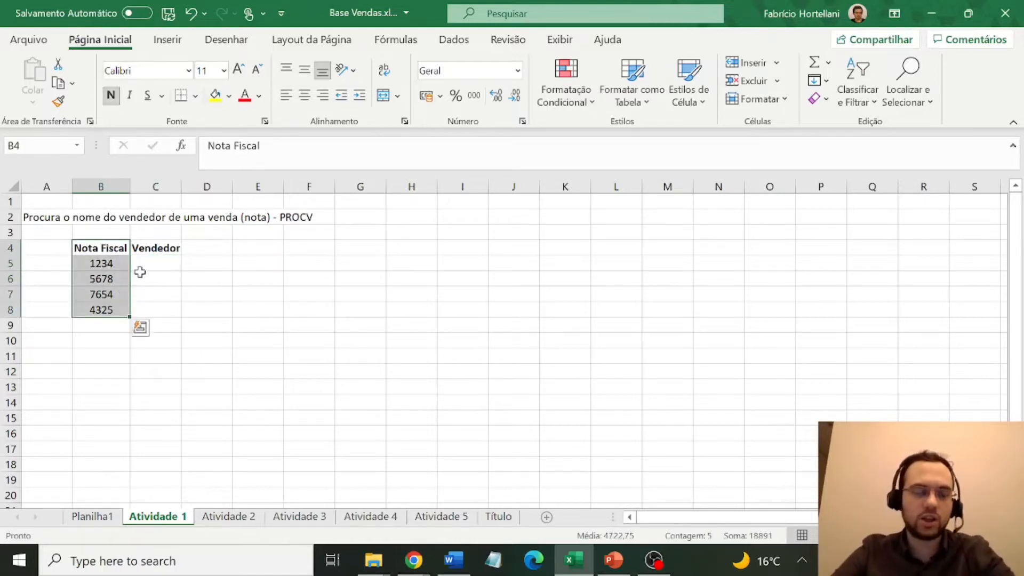
# Start a PROCV formula in cell C5 of Atividade 1 with B5 as the lookup value.
pyautogui.click(156, 261)
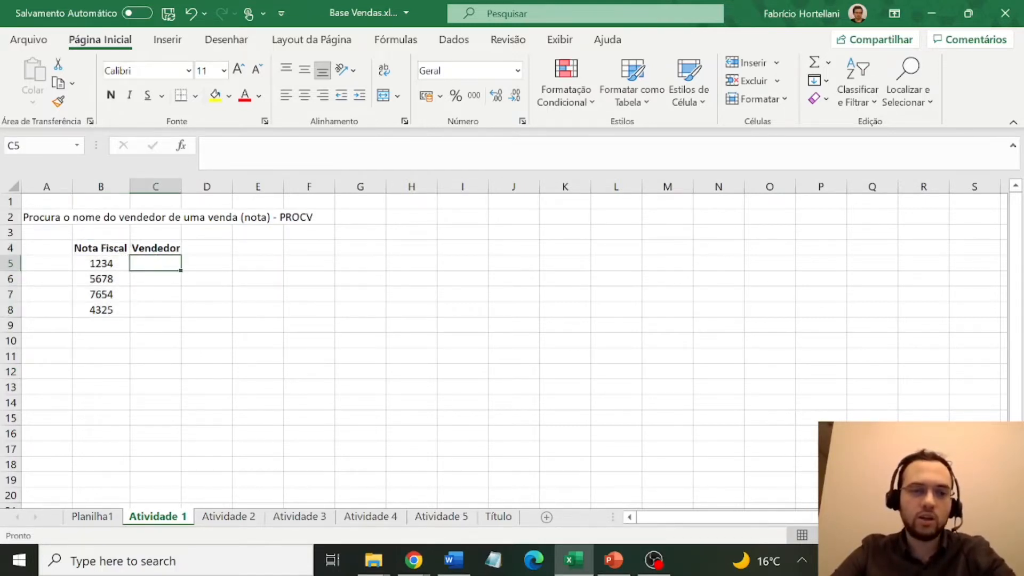
pyautogui.click(207, 146)
pyautogui.write('=')
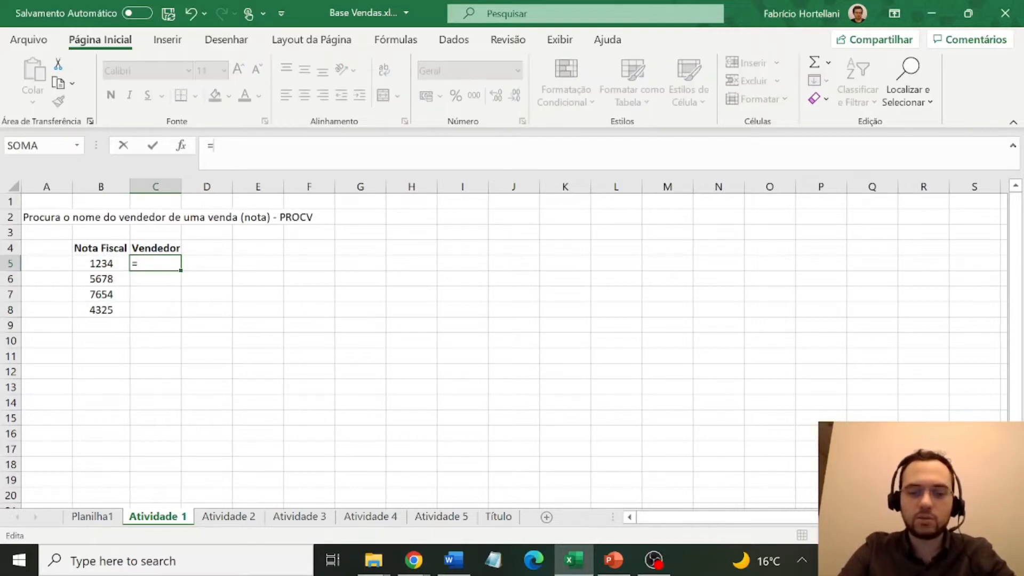
pyautogui.write('pro')
pyautogui.press('BackSpace')
pyautogui.press('BackSpace')
pyautogui.press('BackSpace')
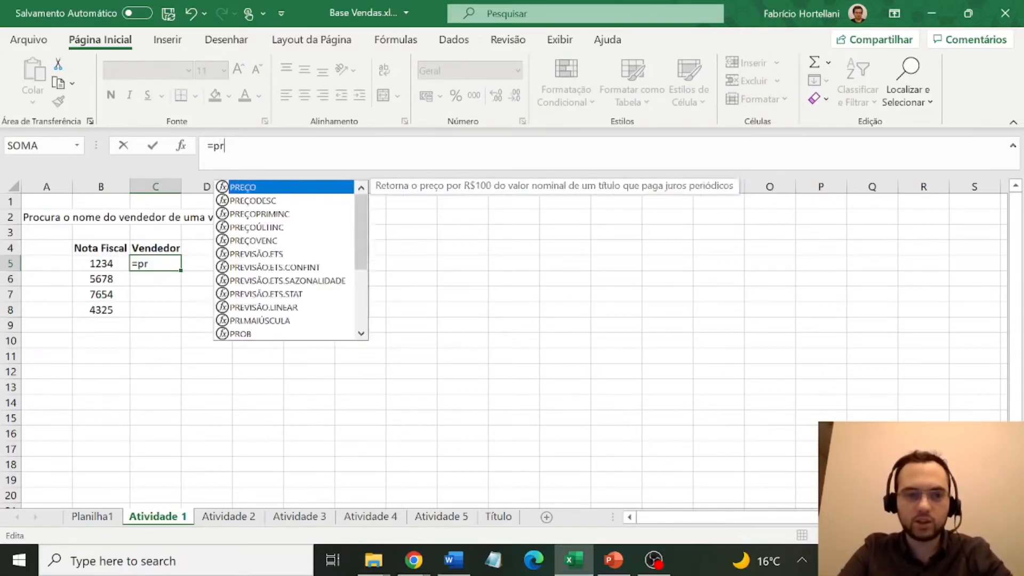
pyautogui.write('PROCV(')
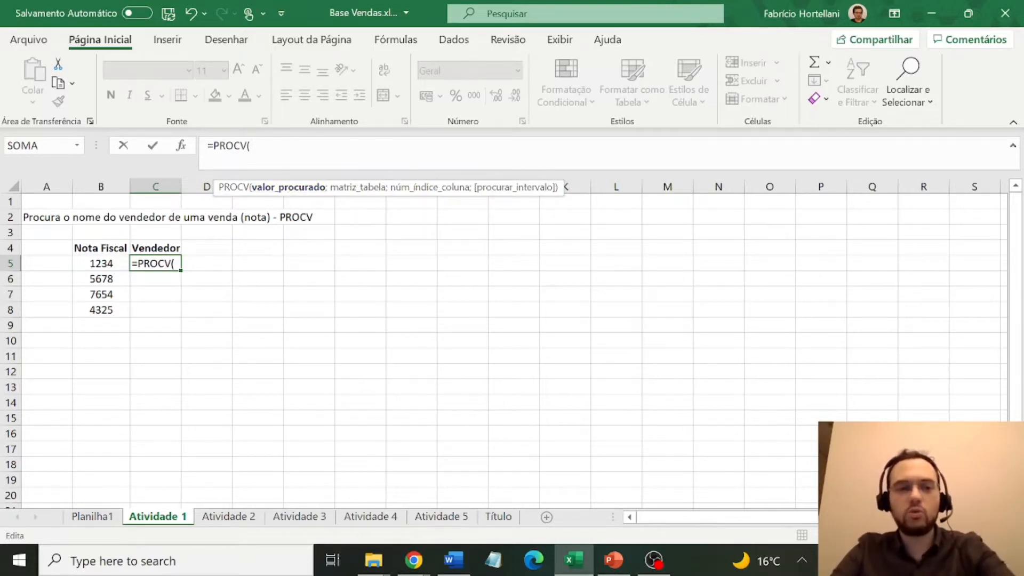
pyautogui.click(114, 263)
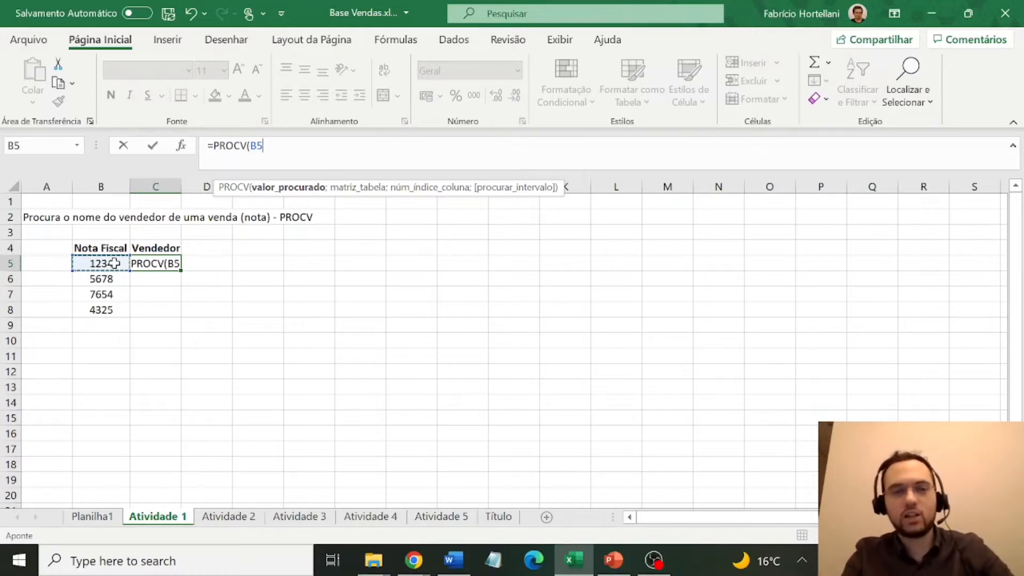
pyautogui.write(';')
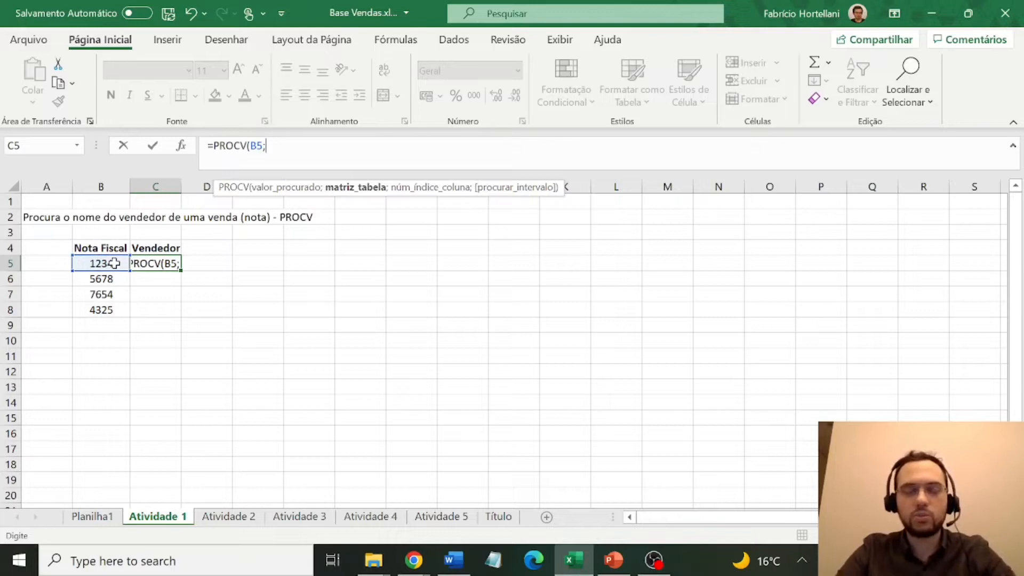
# Complete the PROCV formula with columns B:E of Planilha1 as the table, column index 3 and FALSO for an exact match.
pyautogui.click(112, 520)
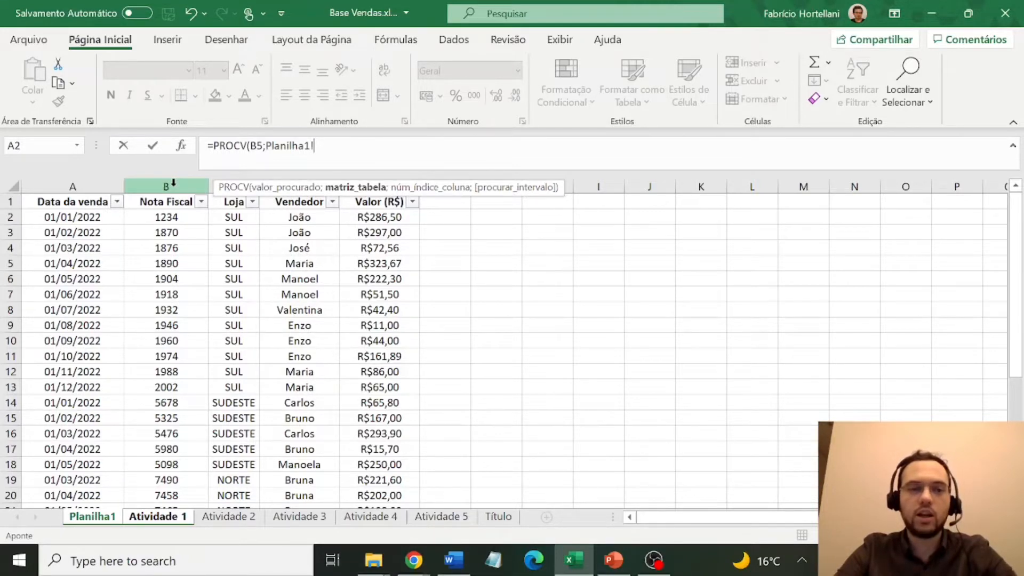
pyautogui.moveTo(174, 183); pyautogui.dragTo(368, 176)
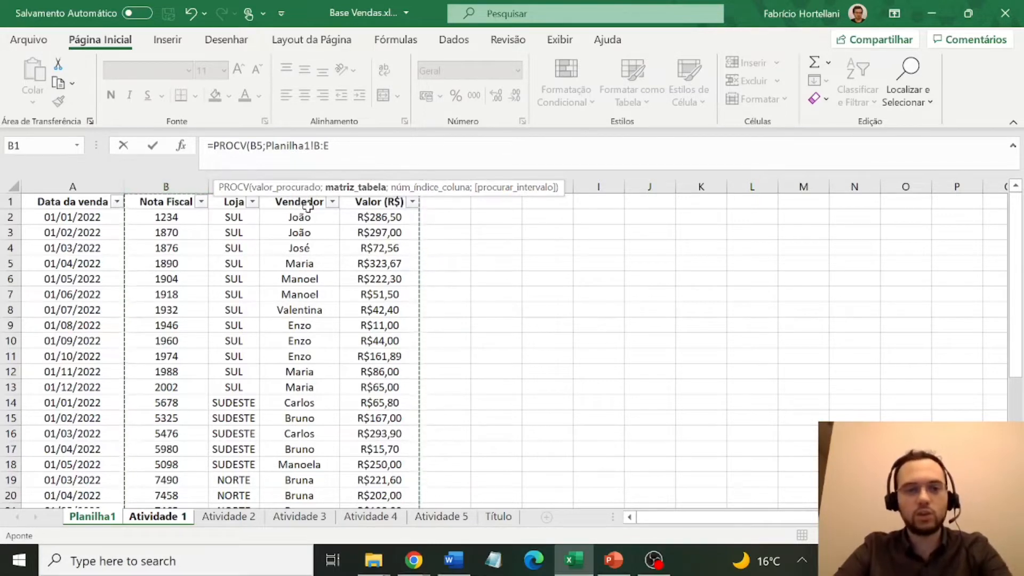
pyautogui.press('F2')
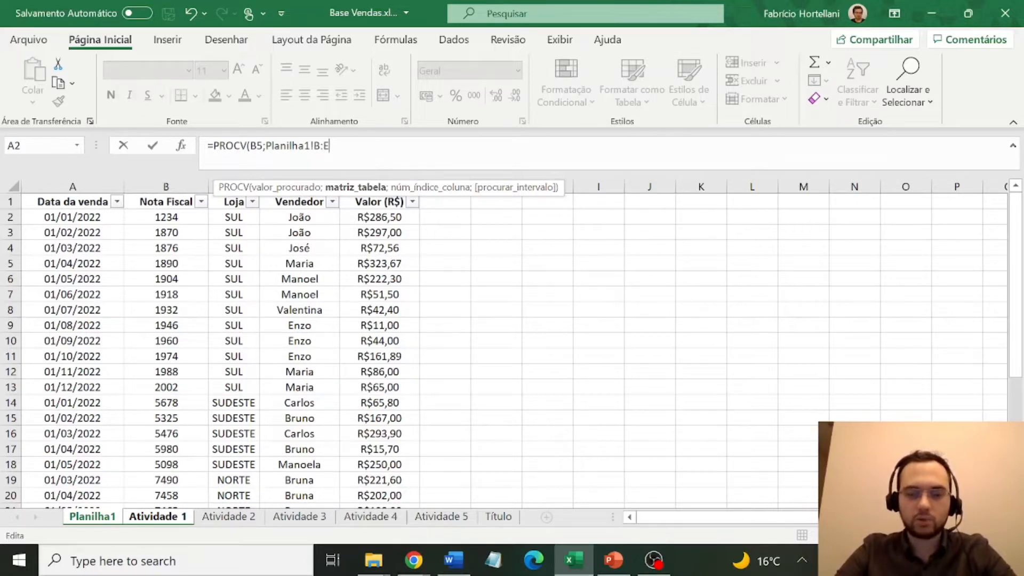
pyautogui.write(';3')
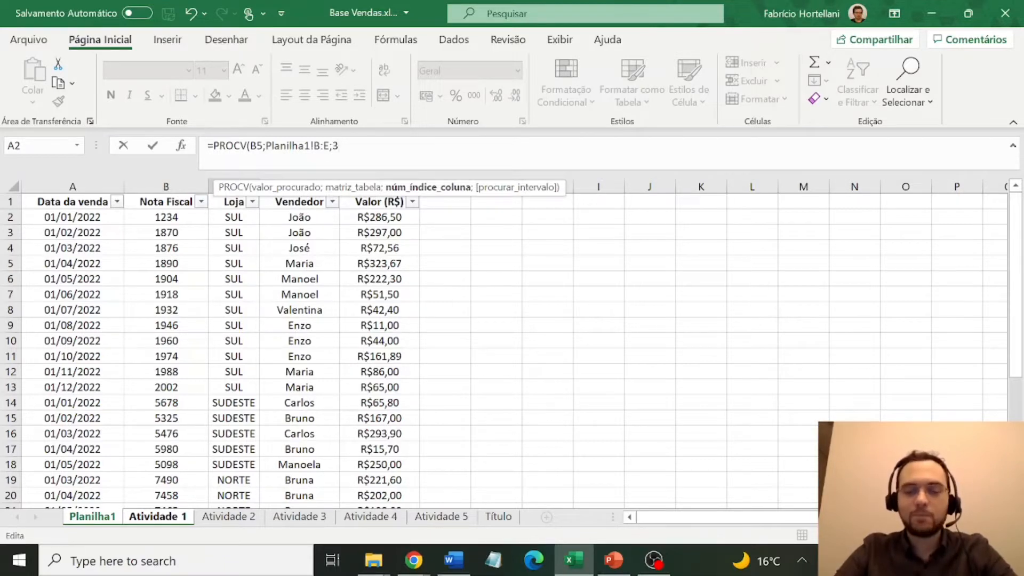
pyautogui.write(';')
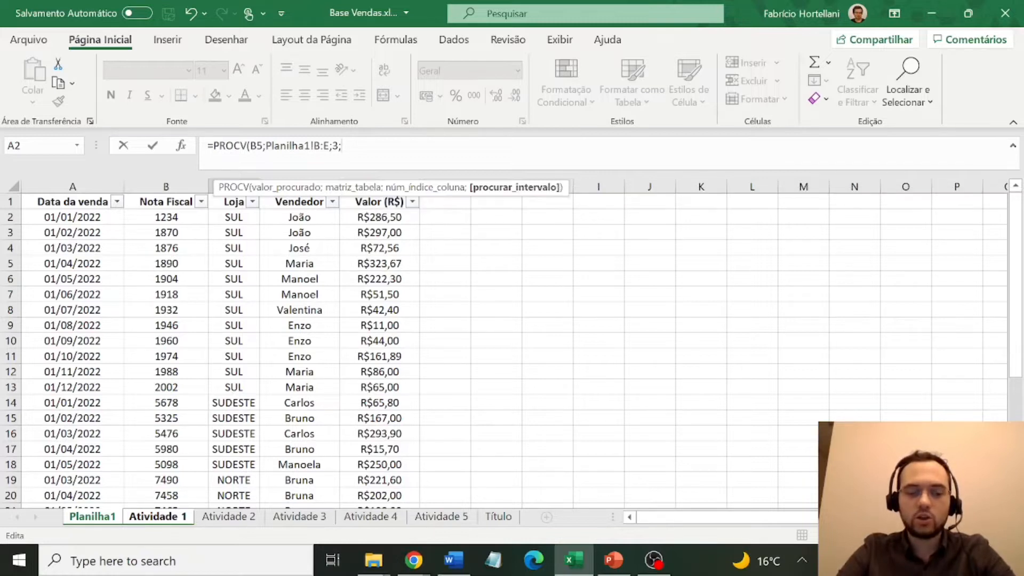
pyautogui.write('FA')
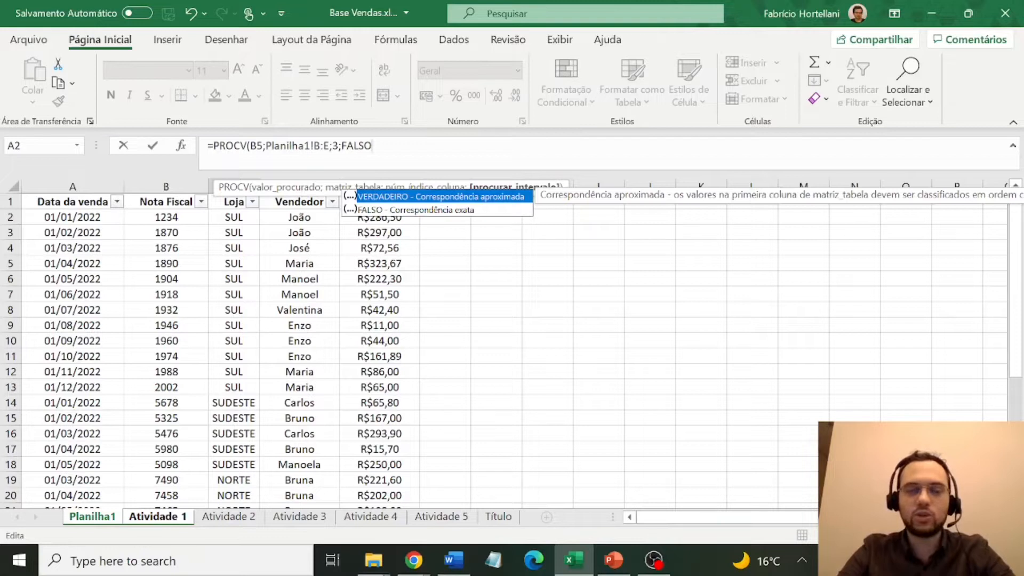
pyautogui.write('LSO')
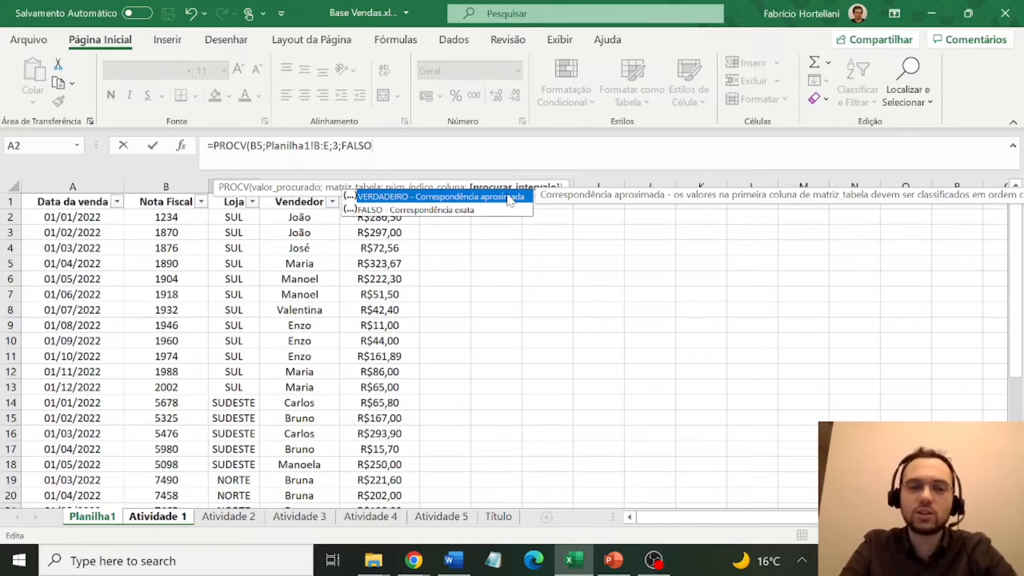
pyautogui.write(')')
pyautogui.press('Return')
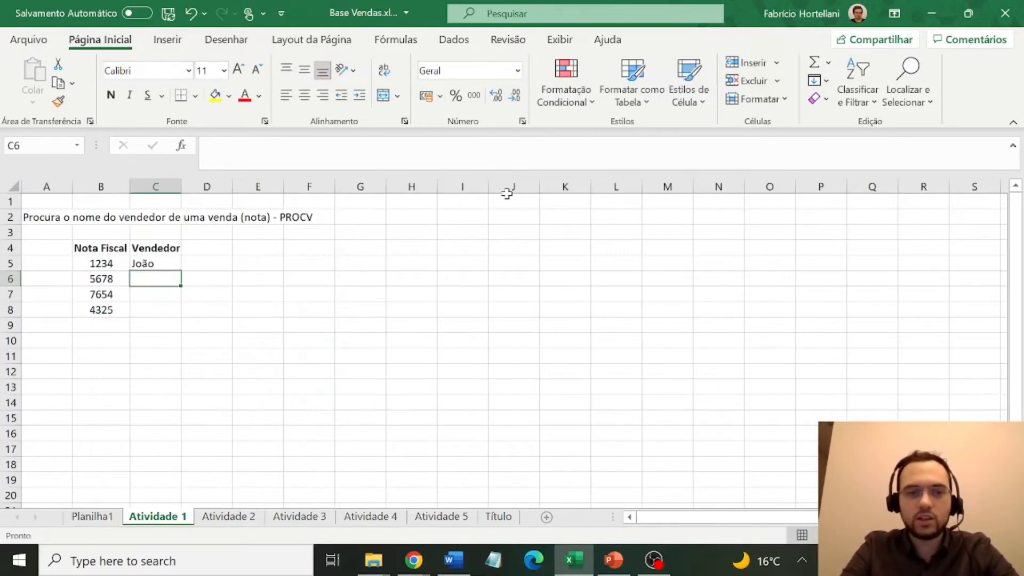
# Fill the PROCV formula from C5 down to C8 to cover the remaining Nota Fiscal rows.
pyautogui.click(155, 267)
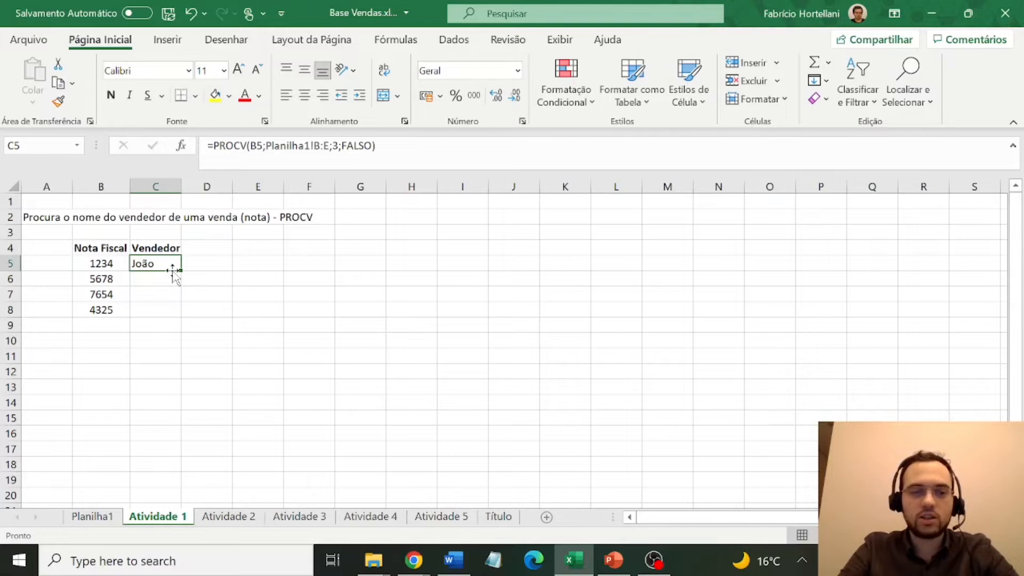
pyautogui.moveTo(181, 270); pyautogui.dragTo(181, 314)
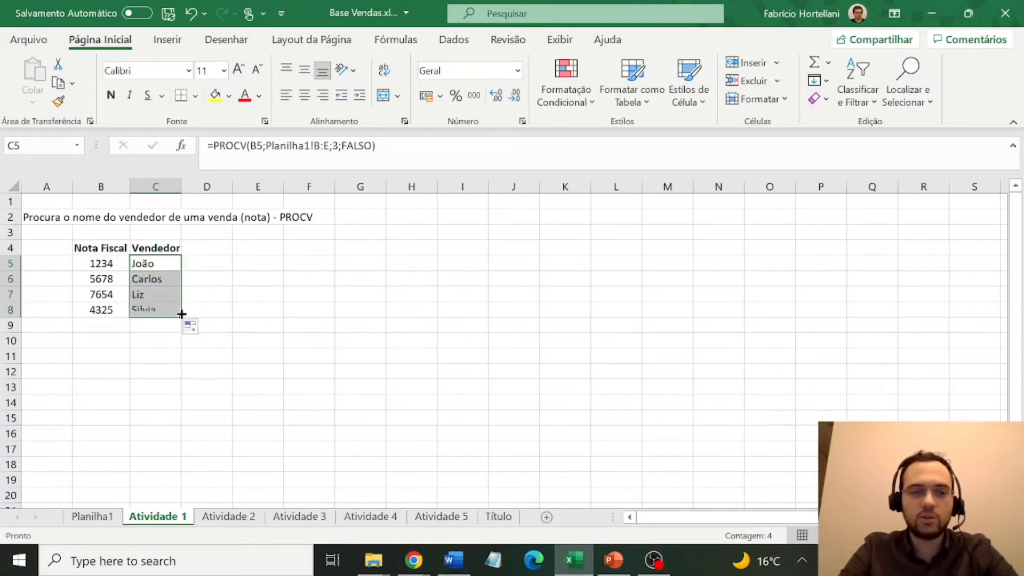
# Check the Vendedor results for the first two Nota Fiscal entries against their matching rows in Planilha1.
pyautogui.click(109, 265)
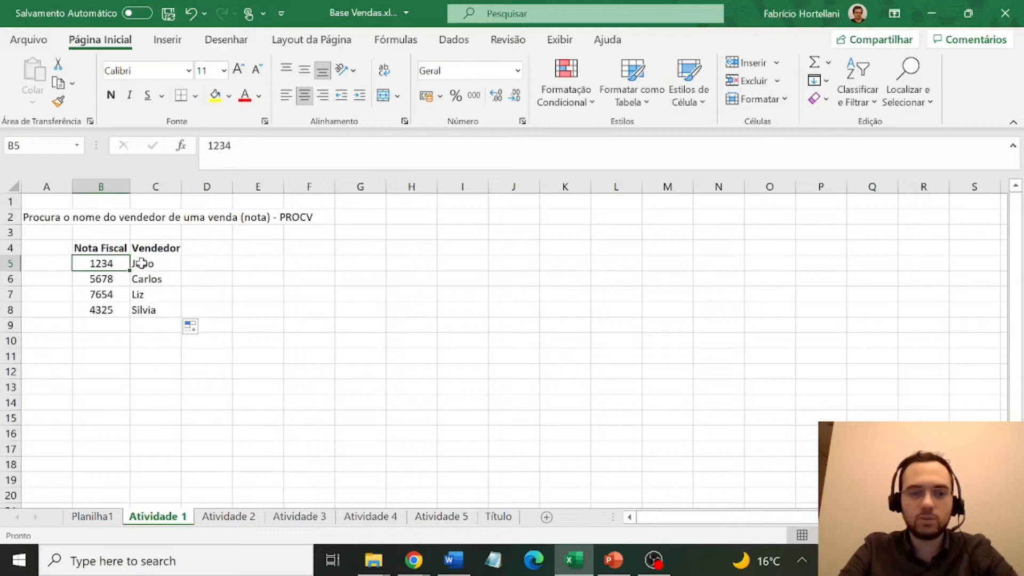
pyautogui.click(151, 263)
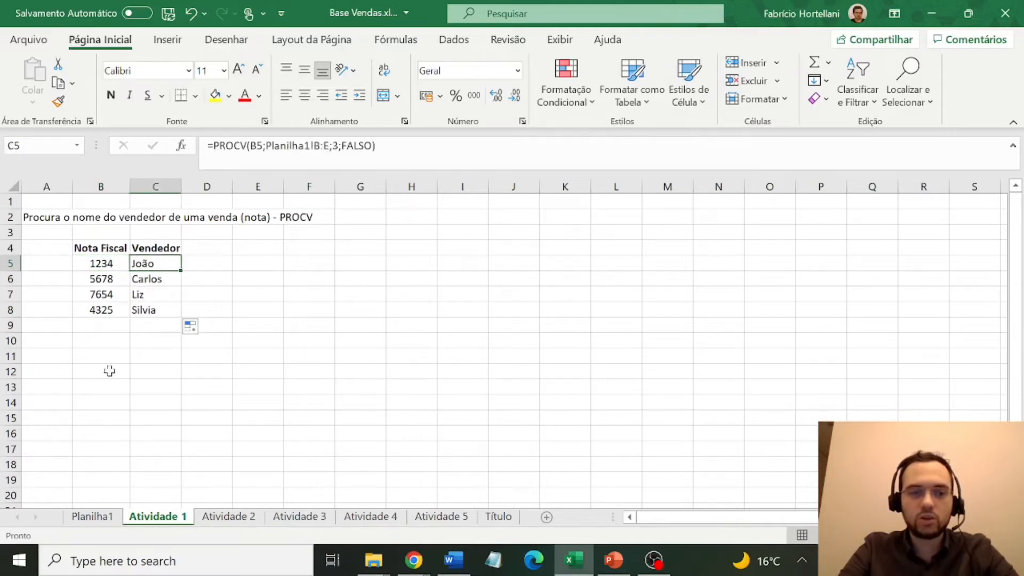
pyautogui.click(94, 523)
pyautogui.click(299, 219)
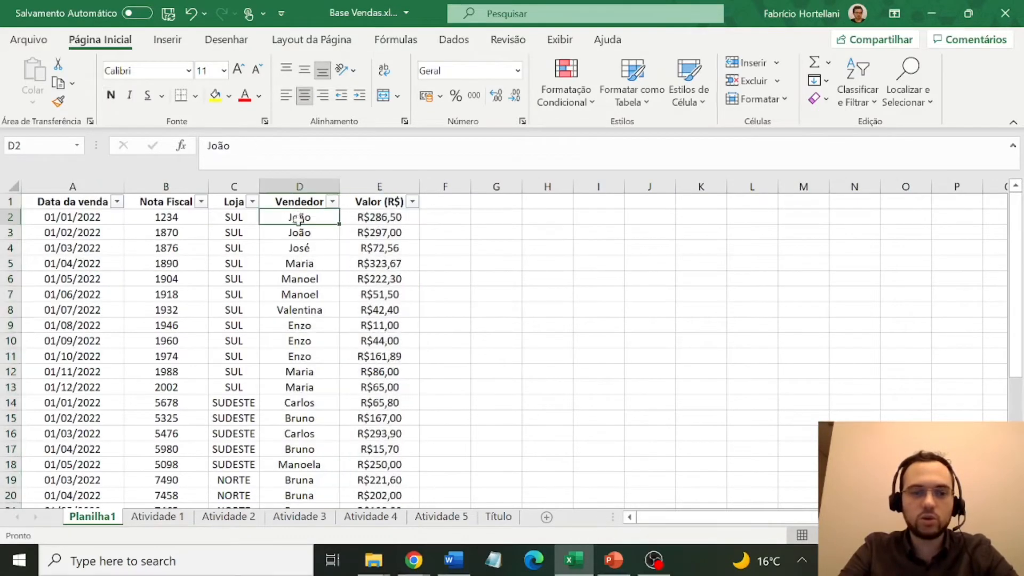
pyautogui.click(10, 217)
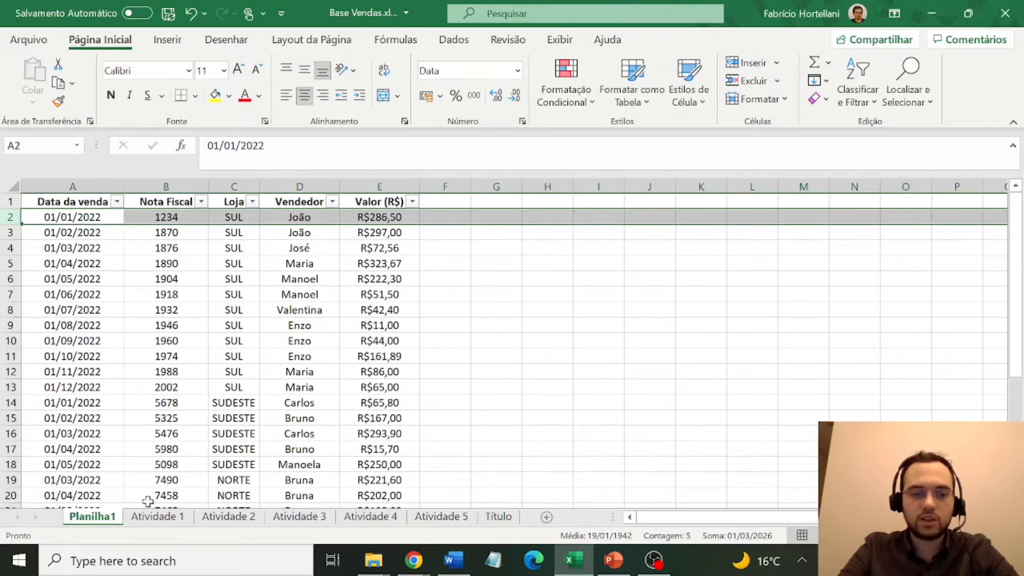
pyautogui.click(157, 516)
pyautogui.click(117, 277)
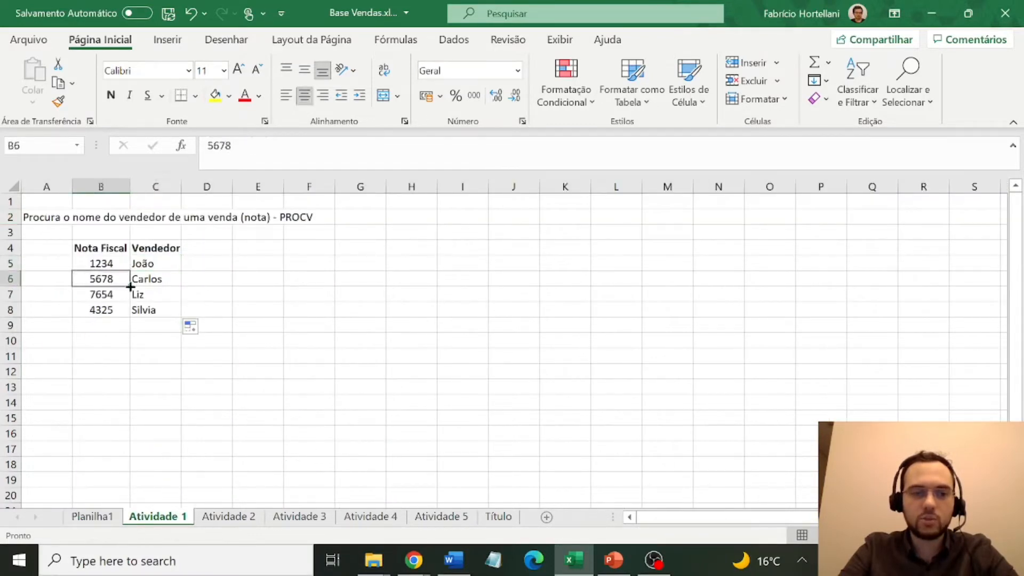
pyautogui.click(106, 516)
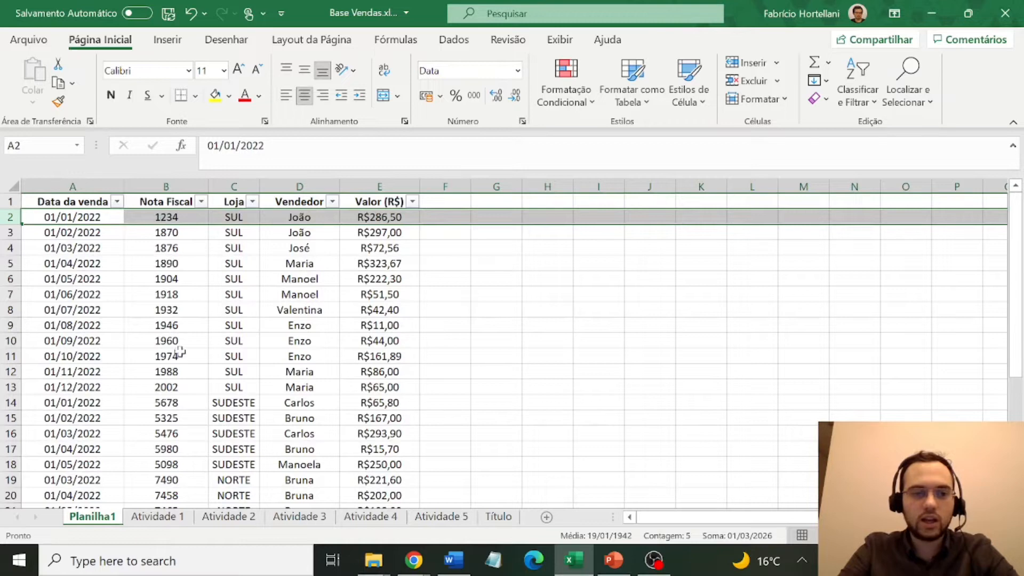
pyautogui.click(11, 403)
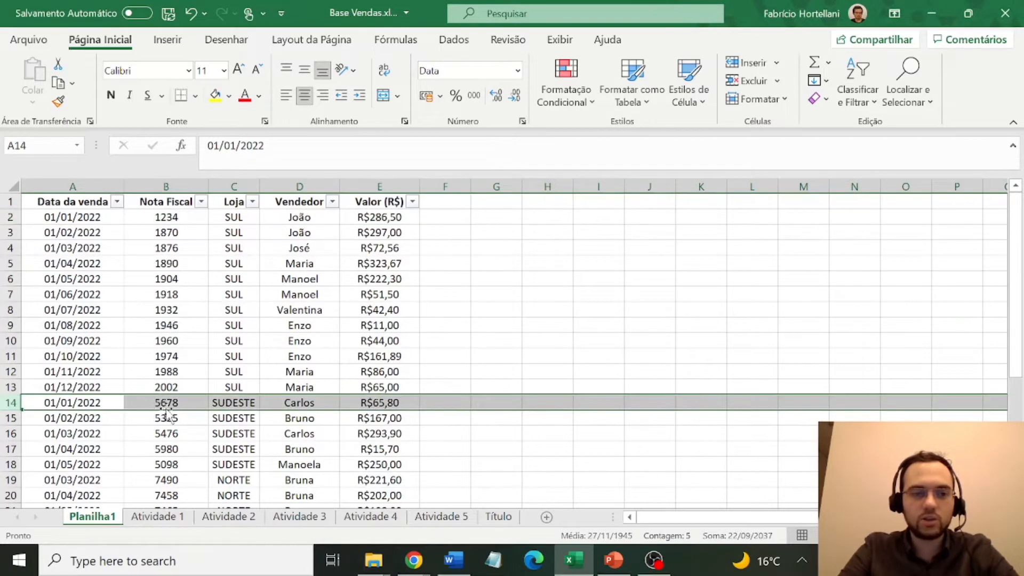
pyautogui.click(157, 515)
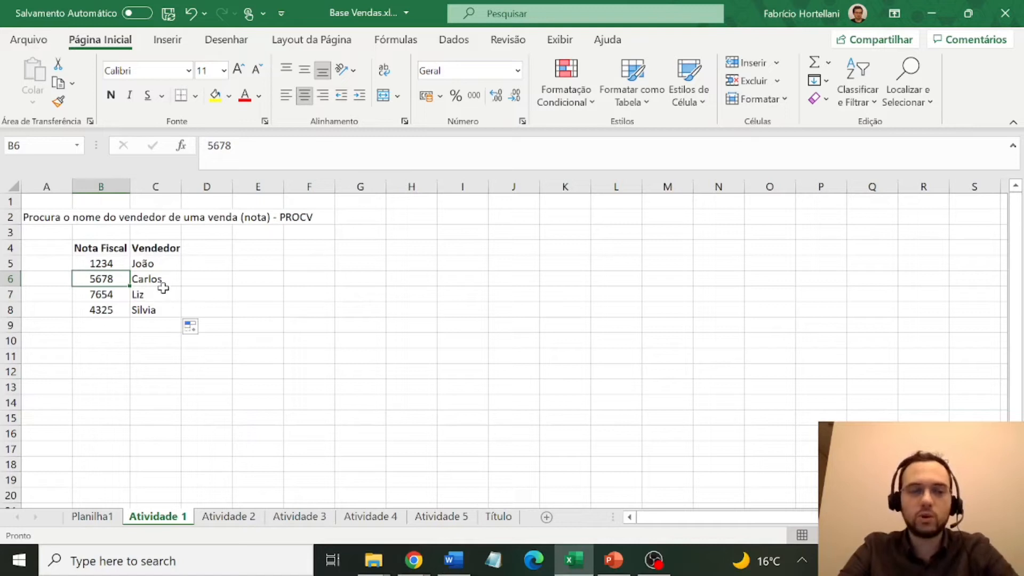
pyautogui.click(361, 371)
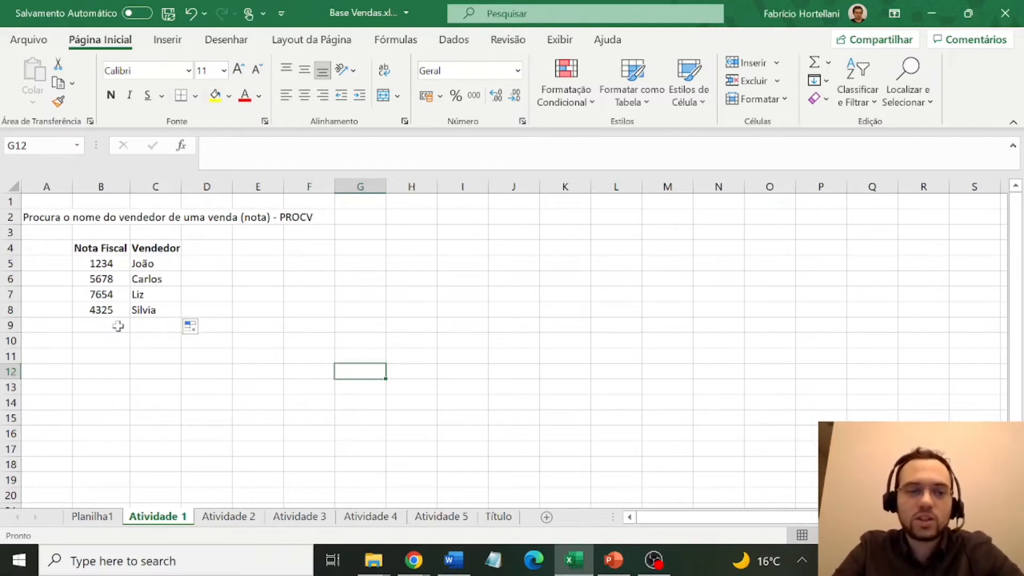
# Enter 1000 as an additional Nota Fiscal in cell B9 of Atividade 1.
pyautogui.click(118, 326)
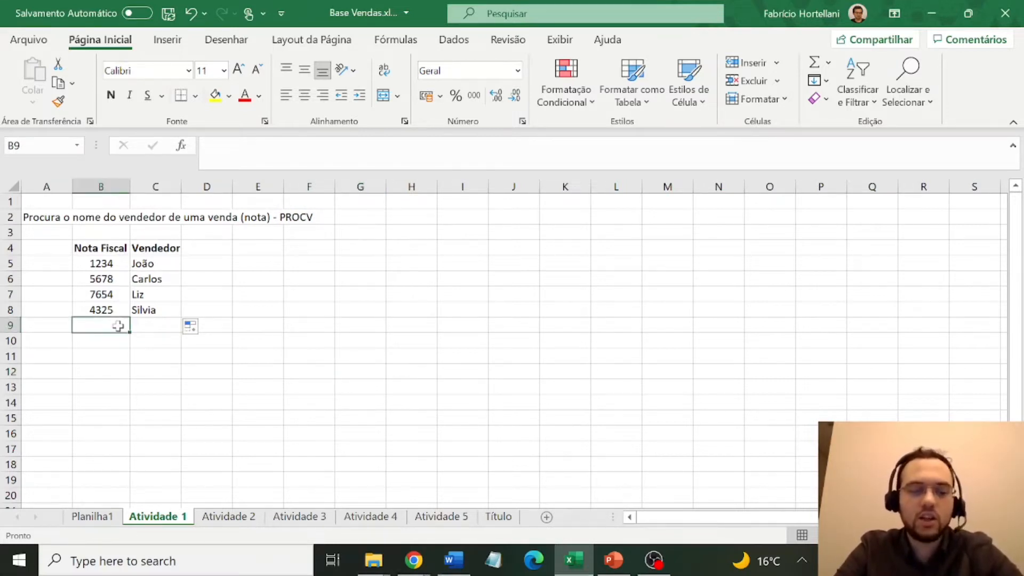
pyautogui.write('100')
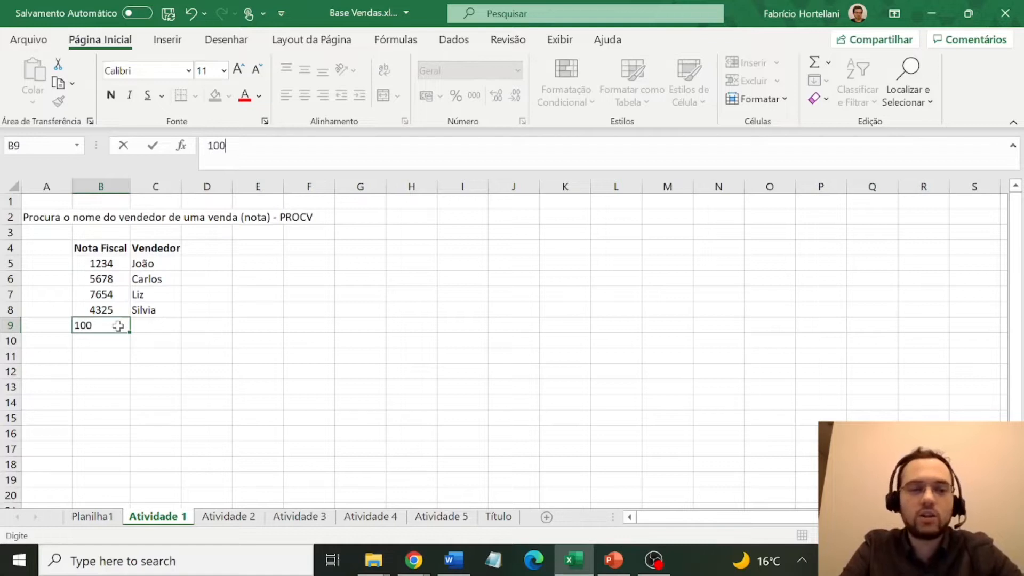
pyautogui.write('0')
pyautogui.press('Return')
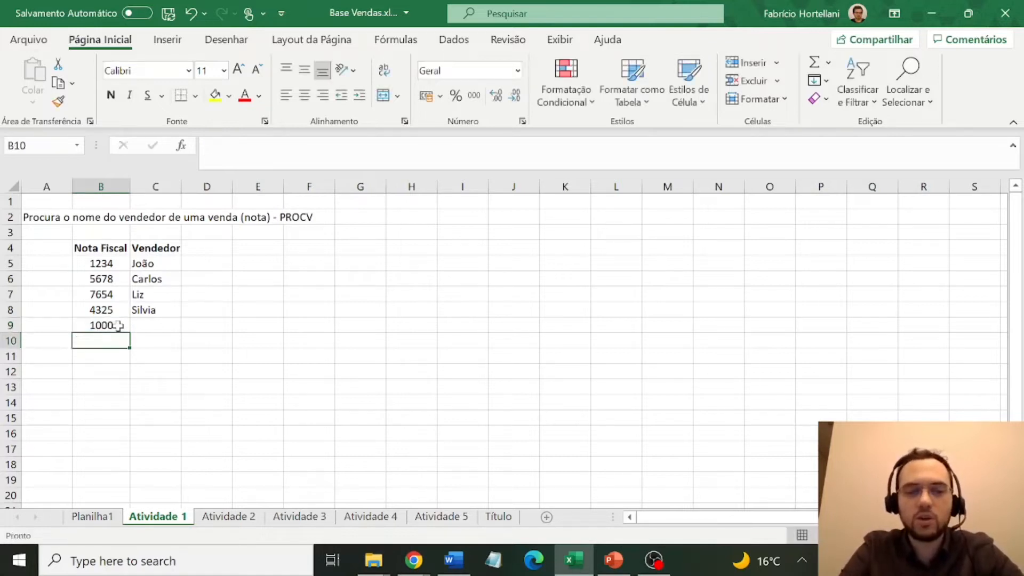
# Fill the PROCV formula from C8 down to C9 to cover the added Nota Fiscal.
pyautogui.click(179, 314)
pyautogui.moveTo(181, 314); pyautogui.dragTo(181, 331)
pyautogui.click(173, 328)
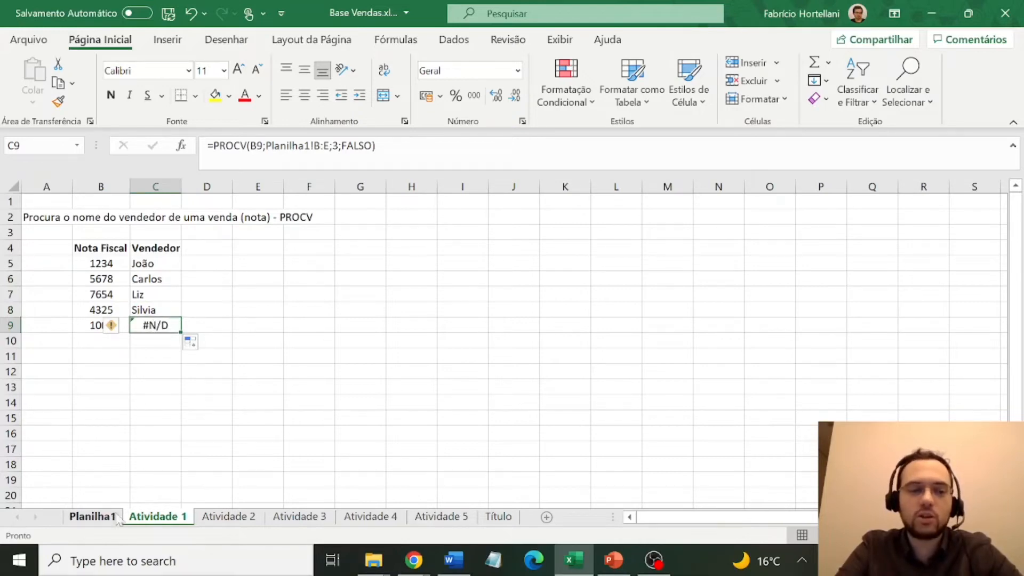
# Look for Nota Fiscal 1000 among the filter values of the Nota Fiscal column in Planilha1, and return to Atividade 1.
pyautogui.click(93, 516)
pyautogui.click(201, 201)
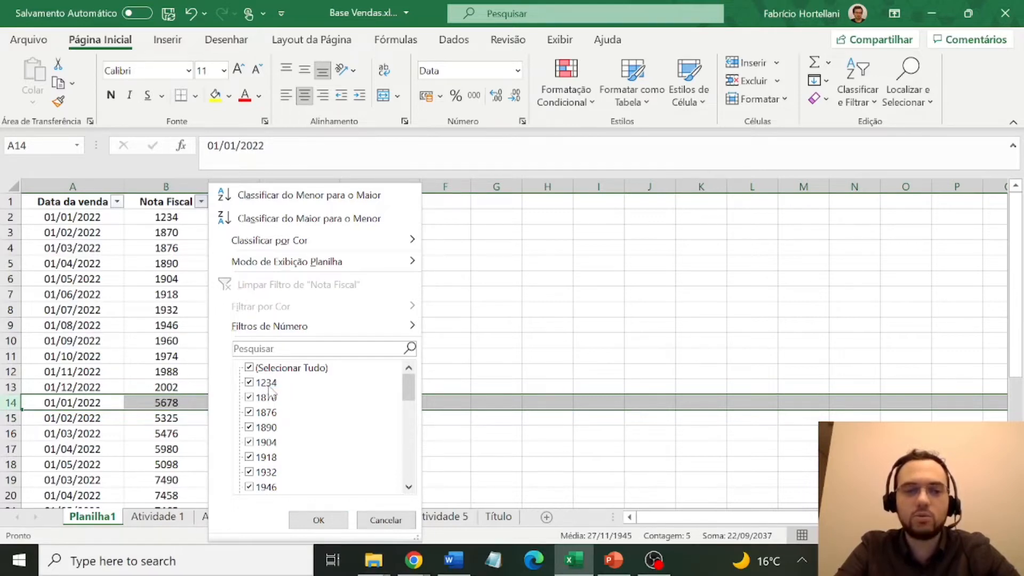
pyautogui.click(318, 520)
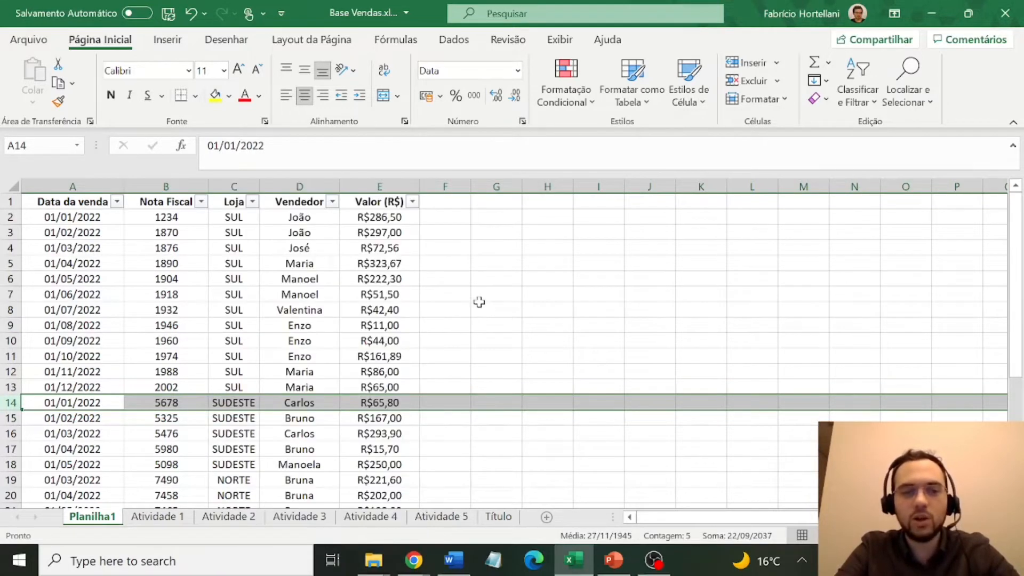
pyautogui.click(290, 260)
pyautogui.click(166, 516)
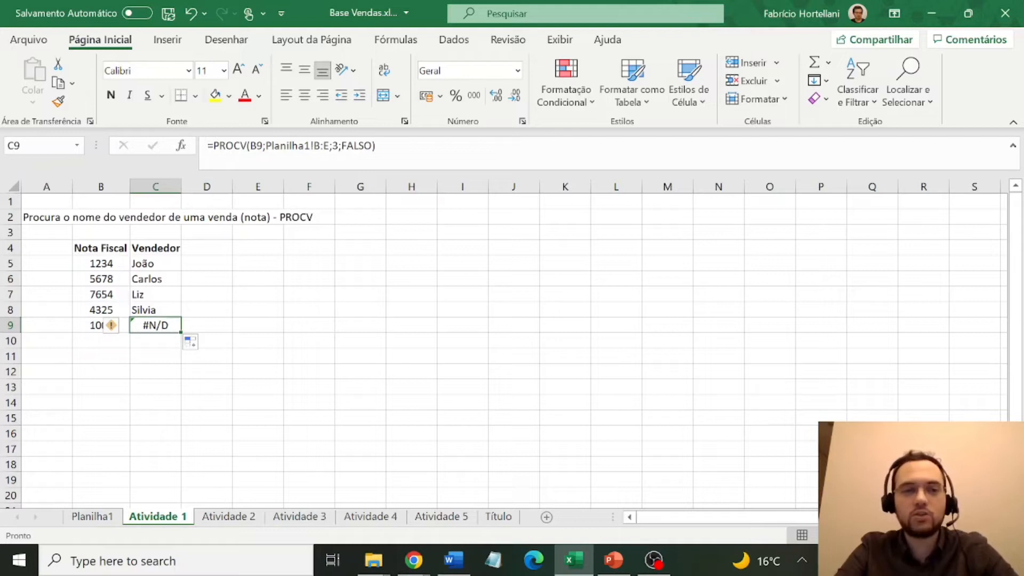
# Wrap the PROCV formula in C9 inside a SEERRO function by inserting SEERRO( before PROCV.
pyautogui.click(211, 145)
pyautogui.write('se')
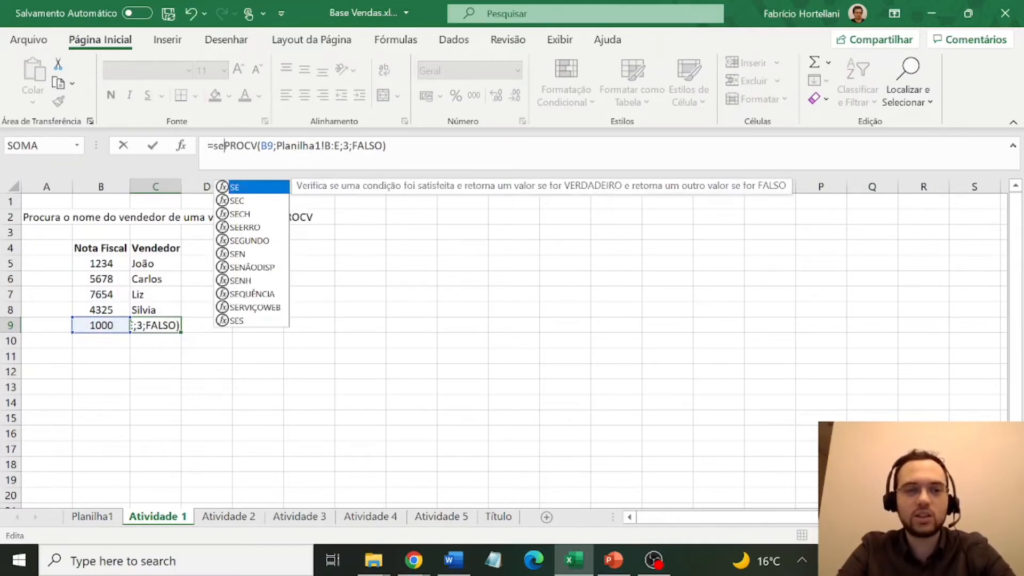
pyautogui.press('BackSpace')
pyautogui.press('BackSpace')
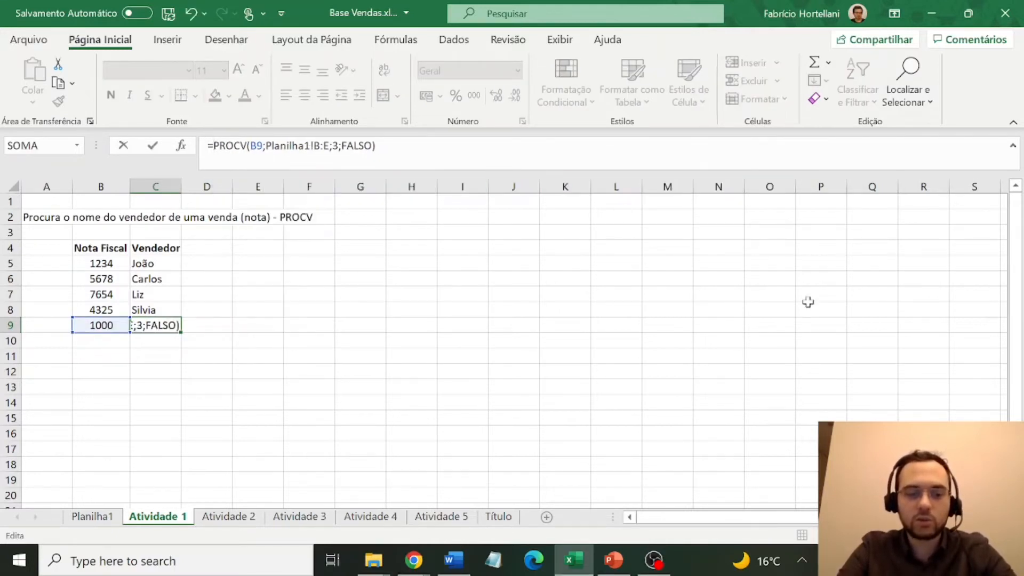
pyautogui.write('SEERRO')
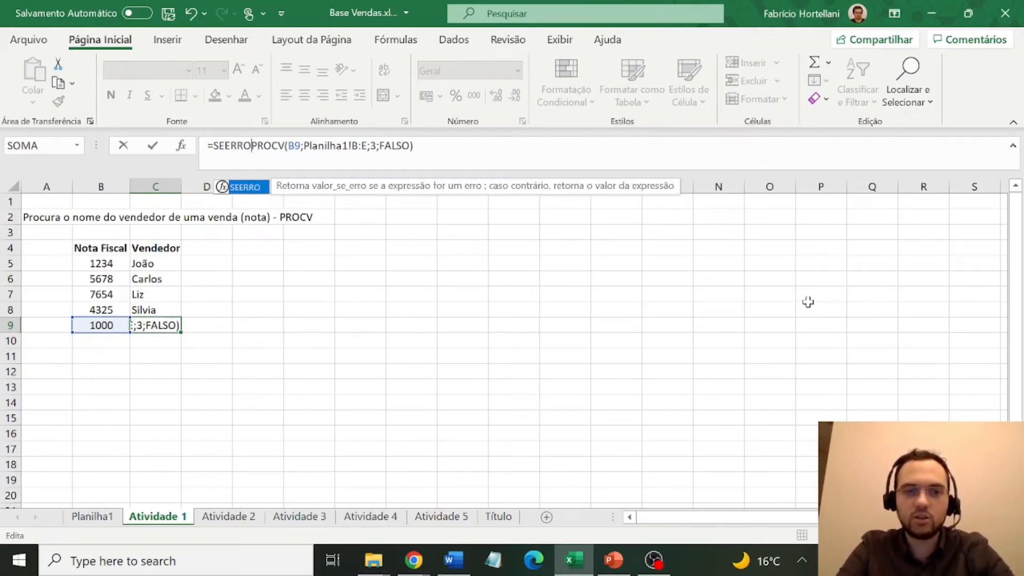
pyautogui.write('(')
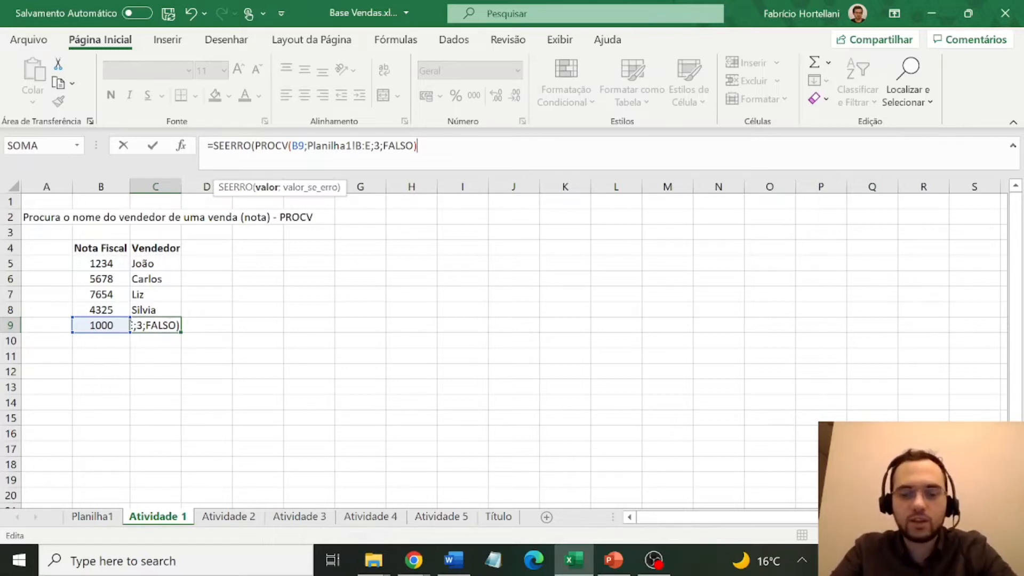
# Complete the SEERRO formula in C9 with "NÃO ENCONTRADO" as the value to return on an error.
pyautogui.write(';')
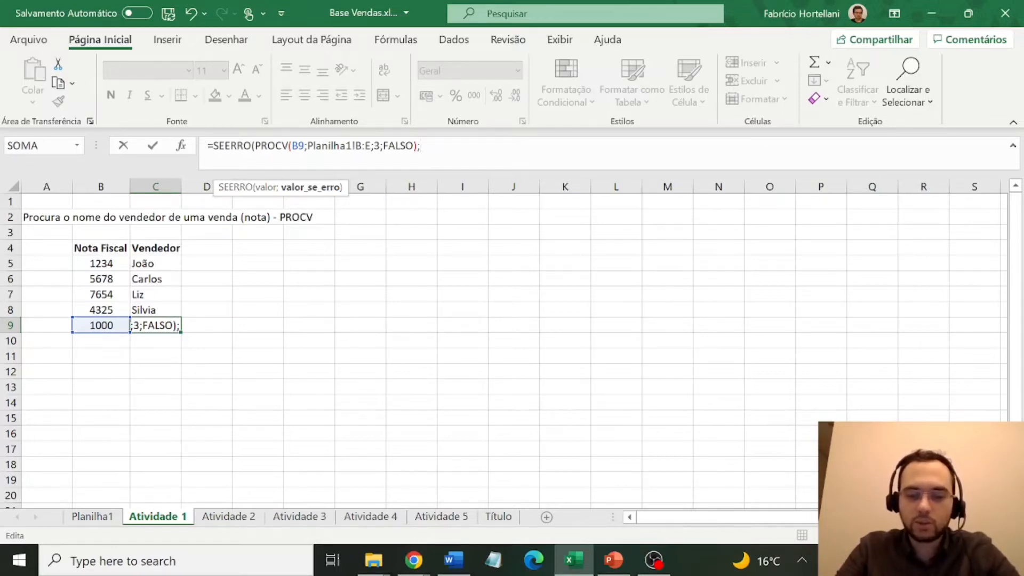
pyautogui.write('"')
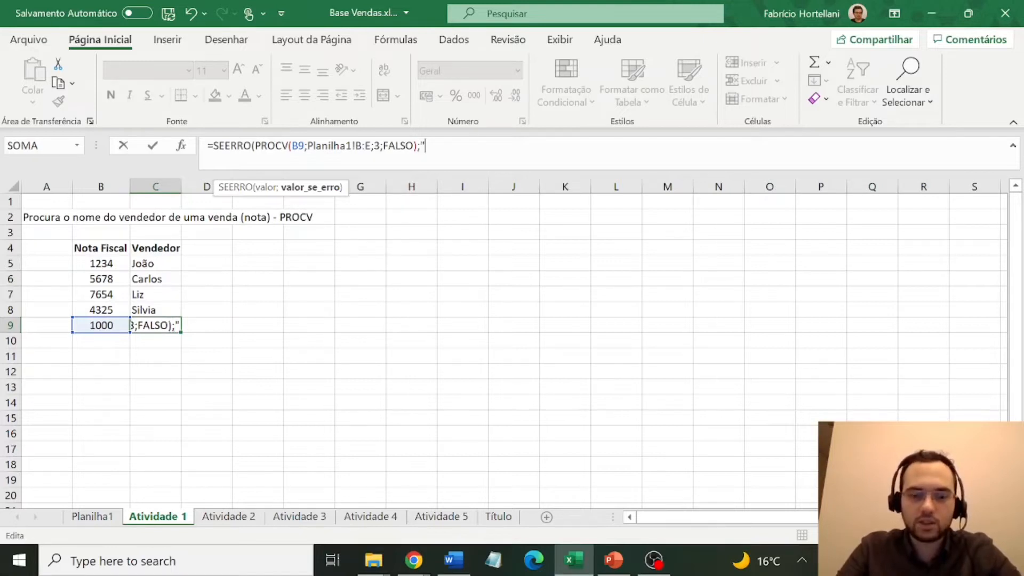
pyautogui.write('N')
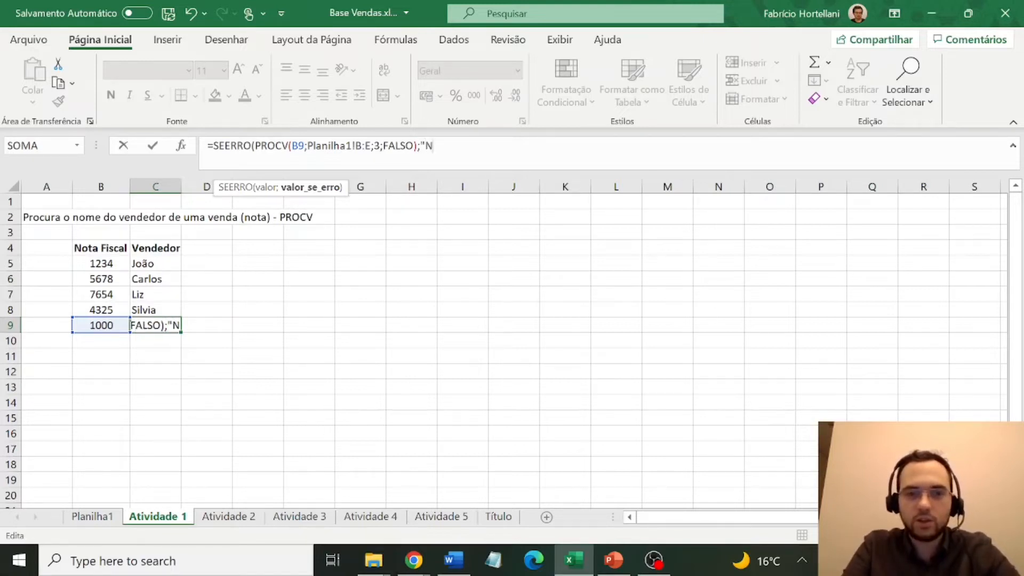
pyautogui.write('ÃO ')
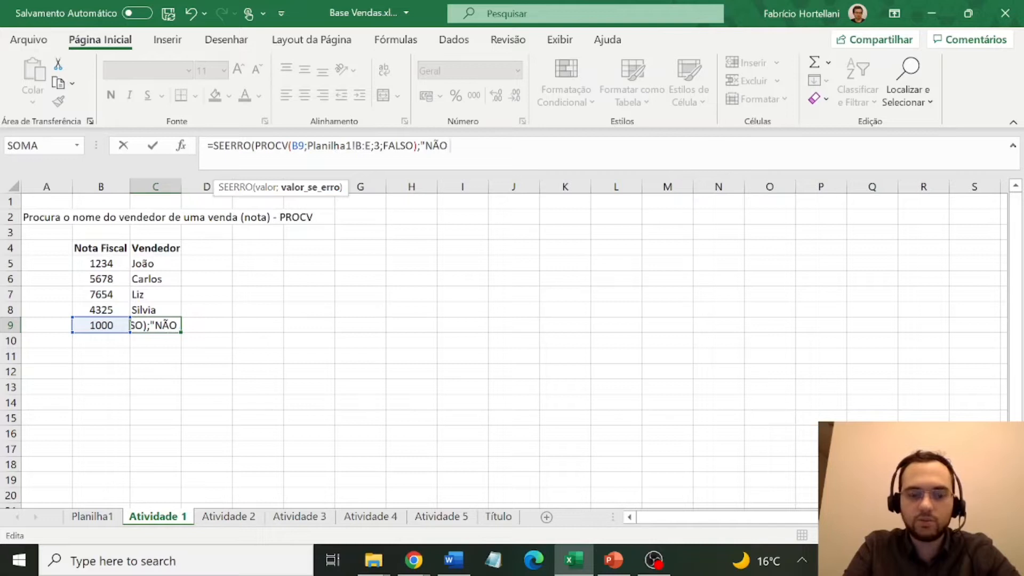
pyautogui.write('ENCONTRADO')
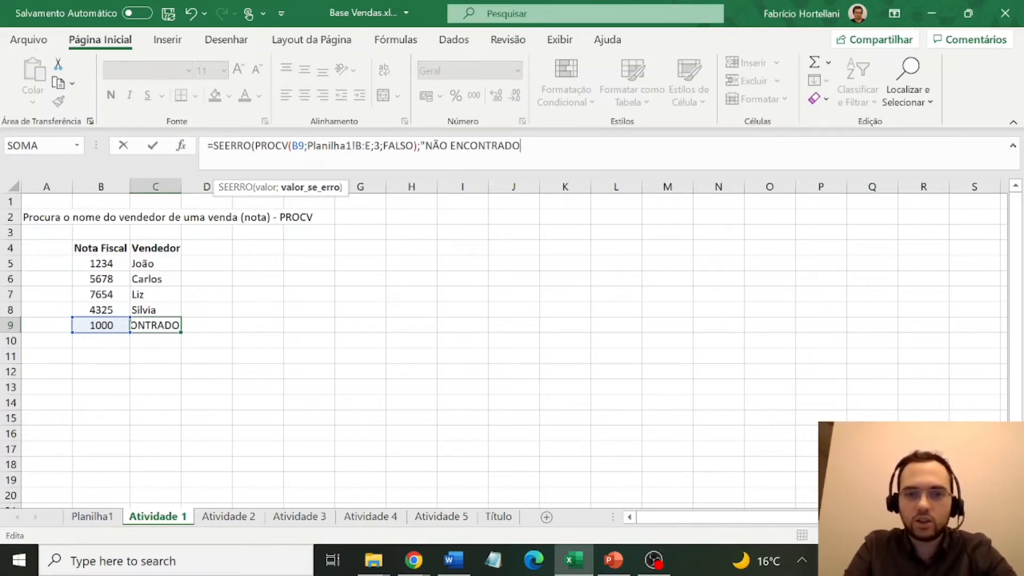
pyautogui.write('"')
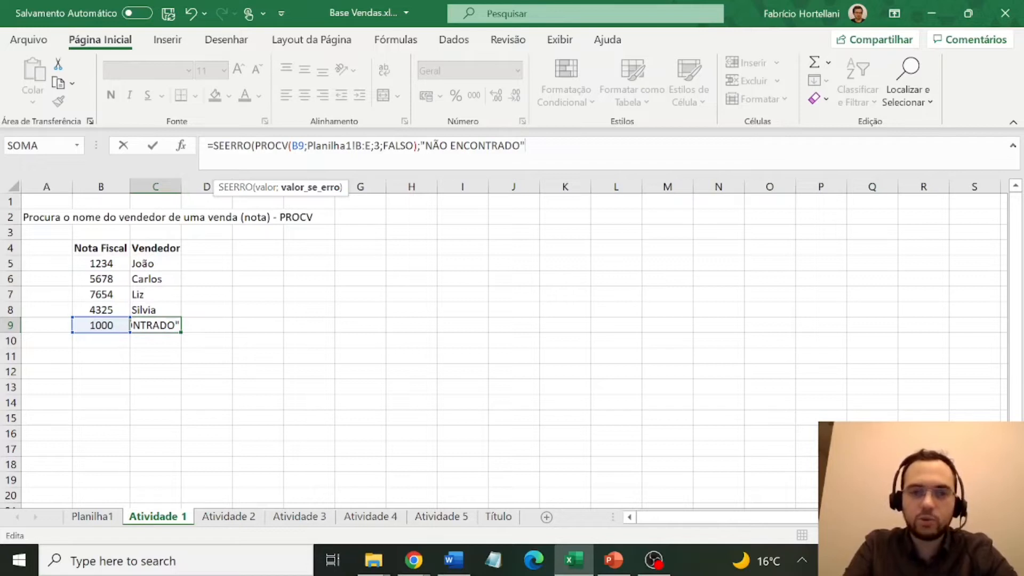
pyautogui.write(')')
pyautogui.press('Return')
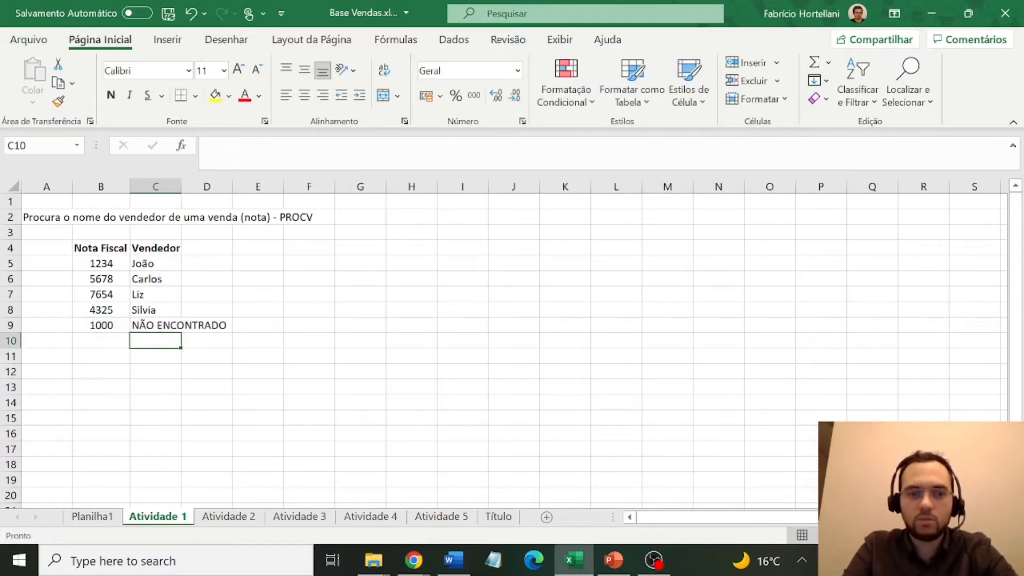
# Autofit the width of column C and fill the SEERRO formula from C9 up to C5.
pyautogui.doubleClick(181, 186)
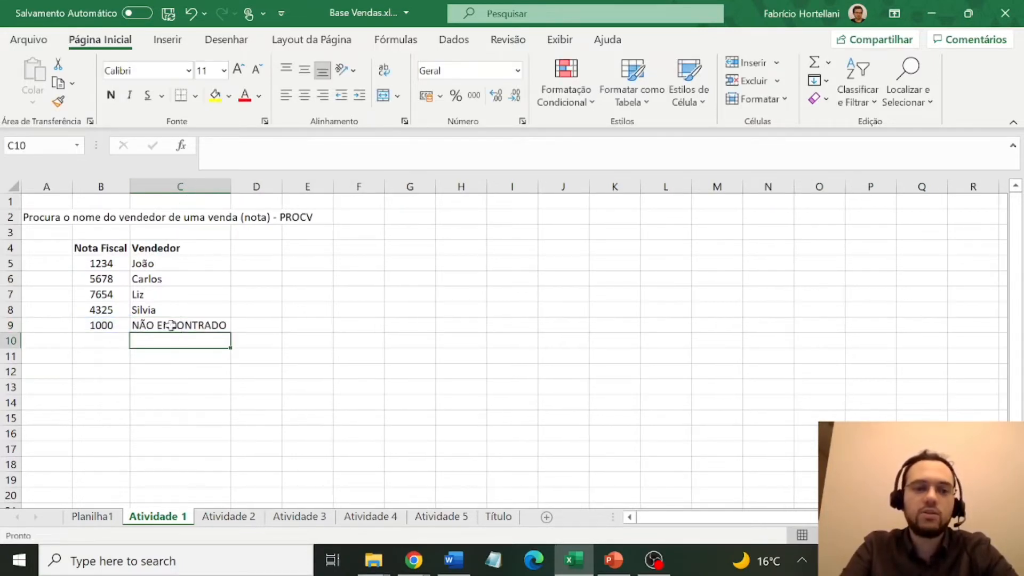
pyautogui.click(179, 323)
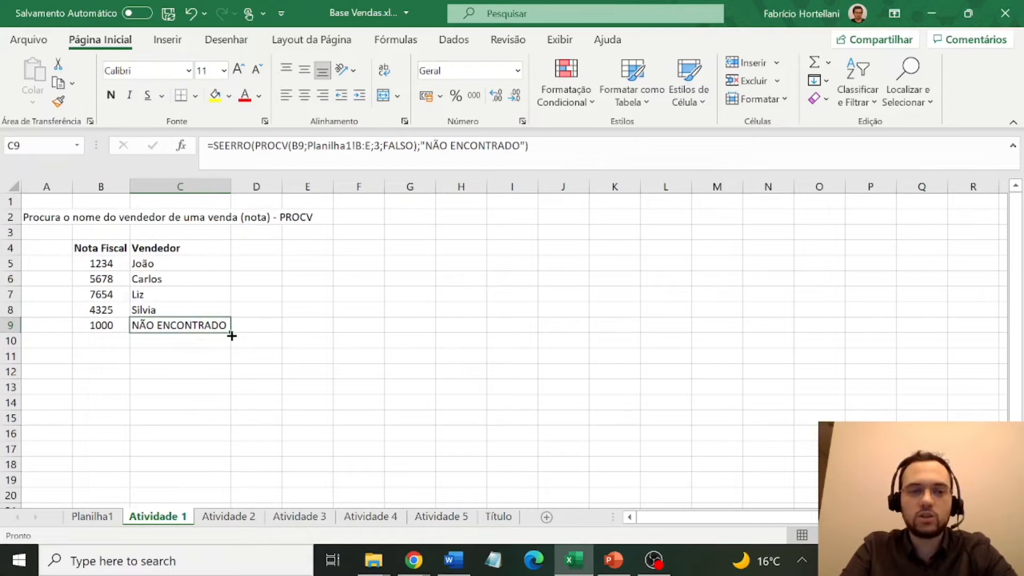
pyautogui.moveTo(231, 332); pyautogui.dragTo(218, 252)
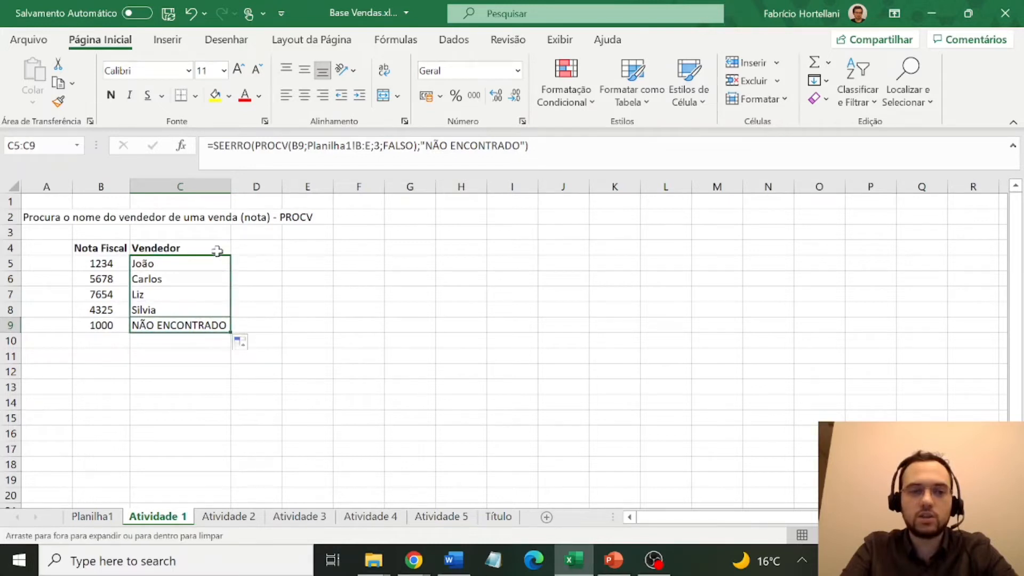
pyautogui.click(195, 310)
pyautogui.click(190, 327)
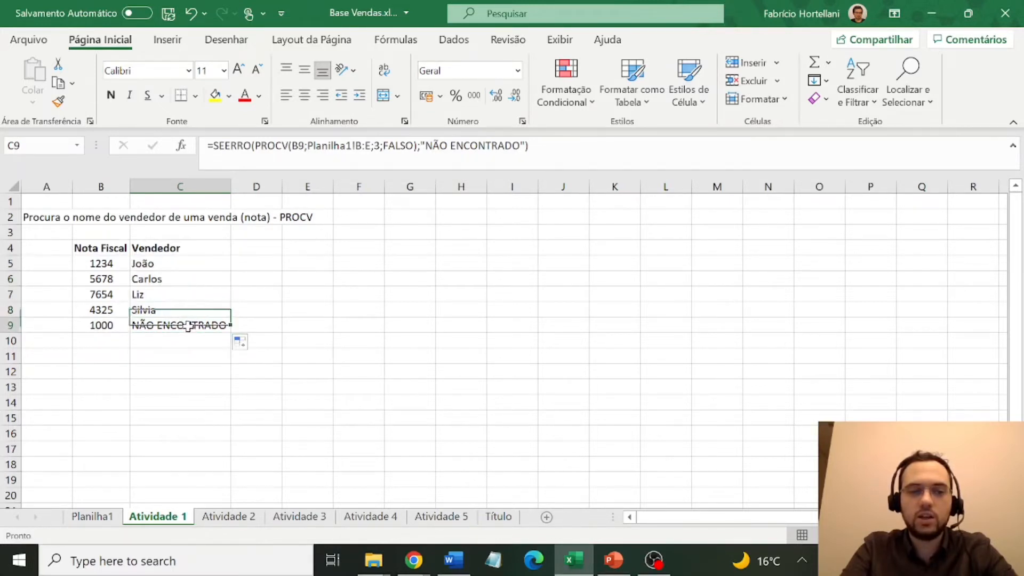
pyautogui.click(160, 260)
pyautogui.click(109, 260)
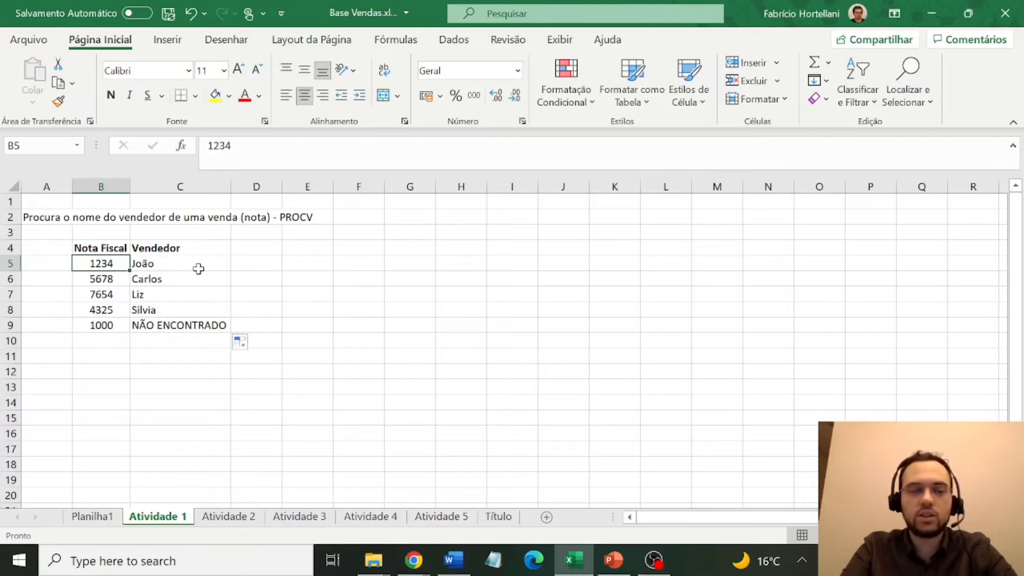
# Start a SOMASE formula in cell C5 of Atividade 2 for the SUL store's total sales.
pyautogui.hotkey('ctrl', 'pagedown')
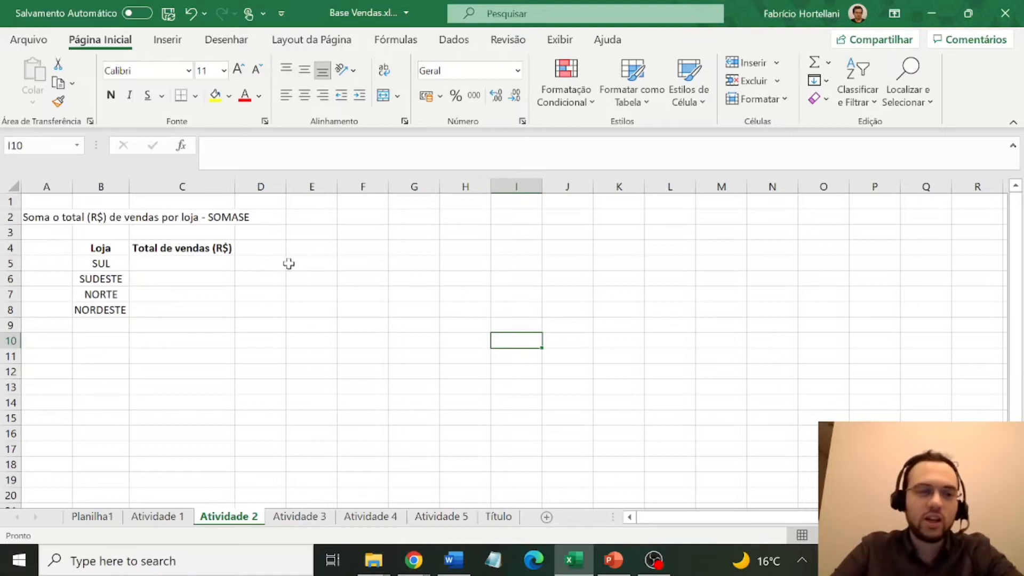
pyautogui.click(105, 263)
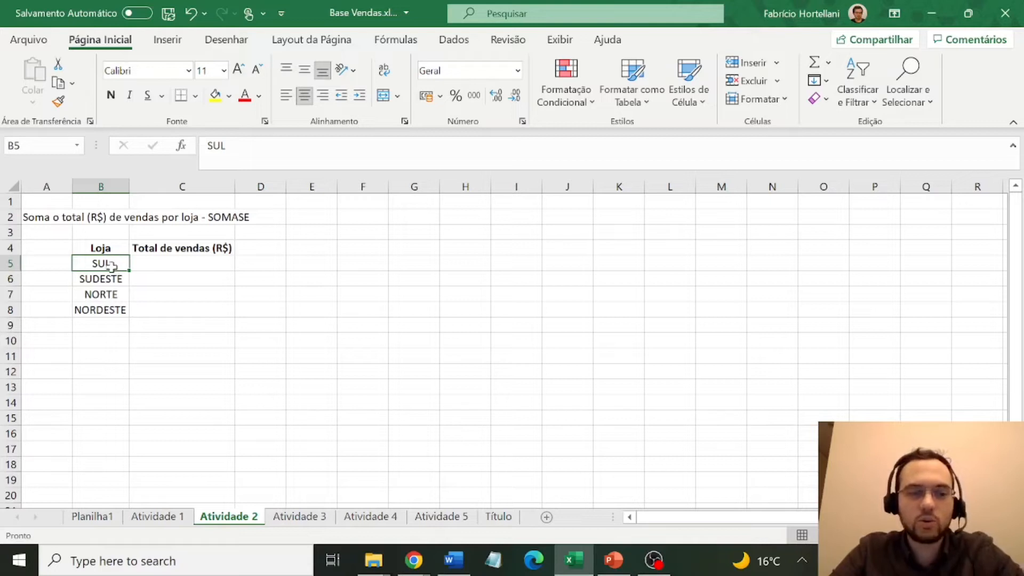
pyautogui.click(175, 263)
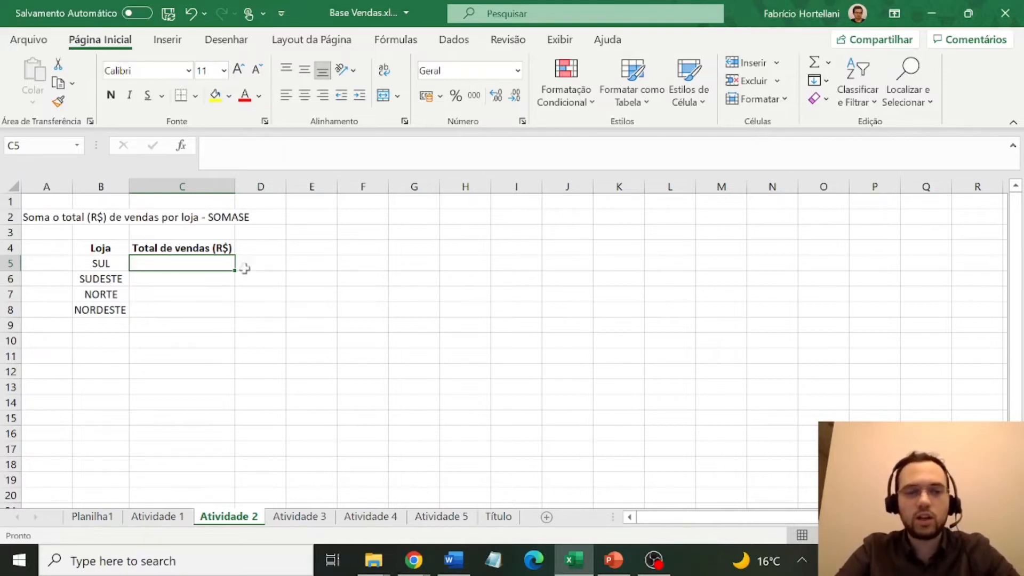
pyautogui.doubleClick(203, 262)
pyautogui.write('=')
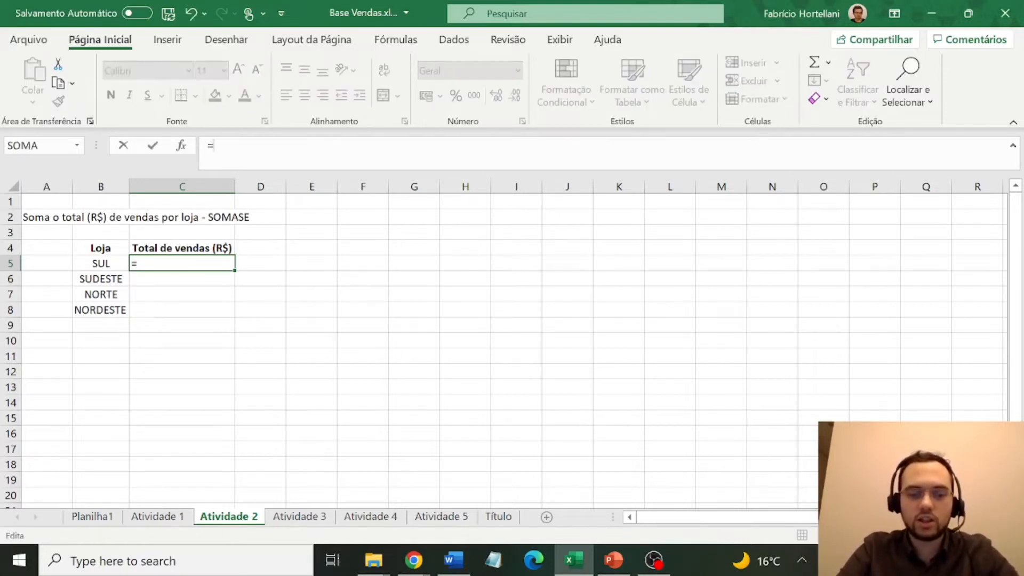
pyautogui.write('so')
pyautogui.press('BackSpace')
pyautogui.press('BackSpace')
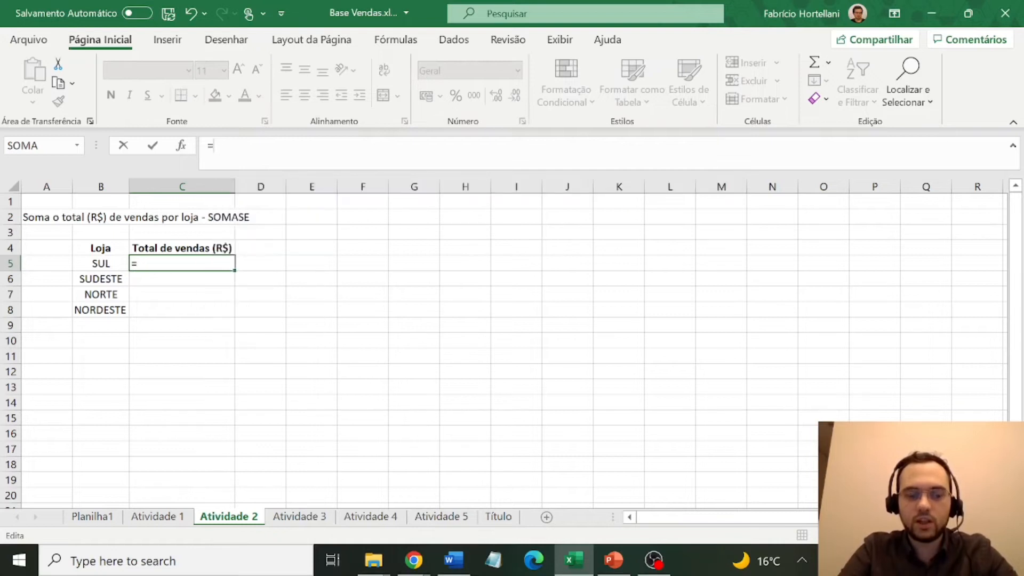
pyautogui.write('SOMASE(')
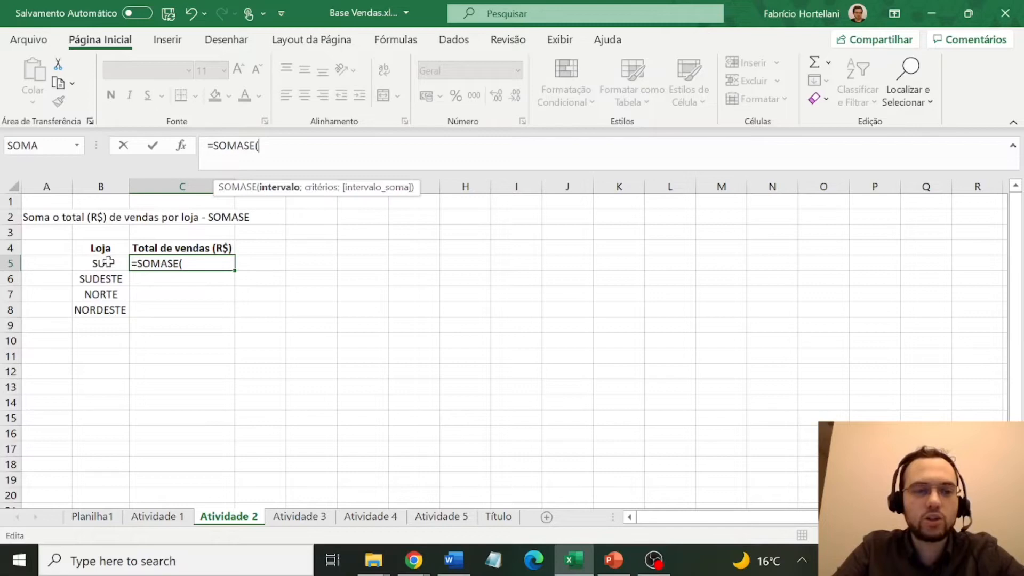
# Set column C of Planilha1 as the SOMASE range and cell B5 of Atividade 2 as the criterion.
pyautogui.click(96, 521)
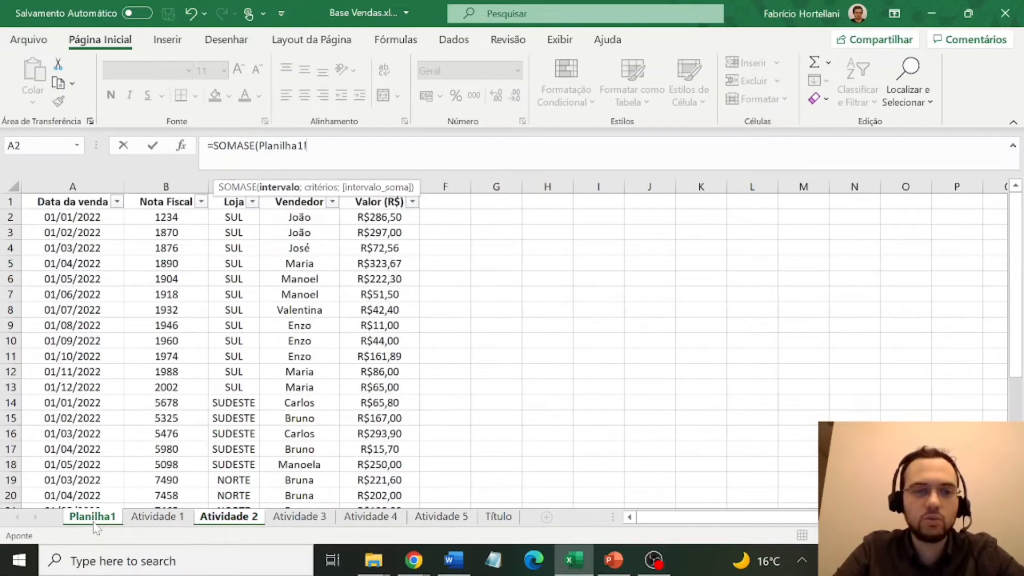
pyautogui.click(211, 184)
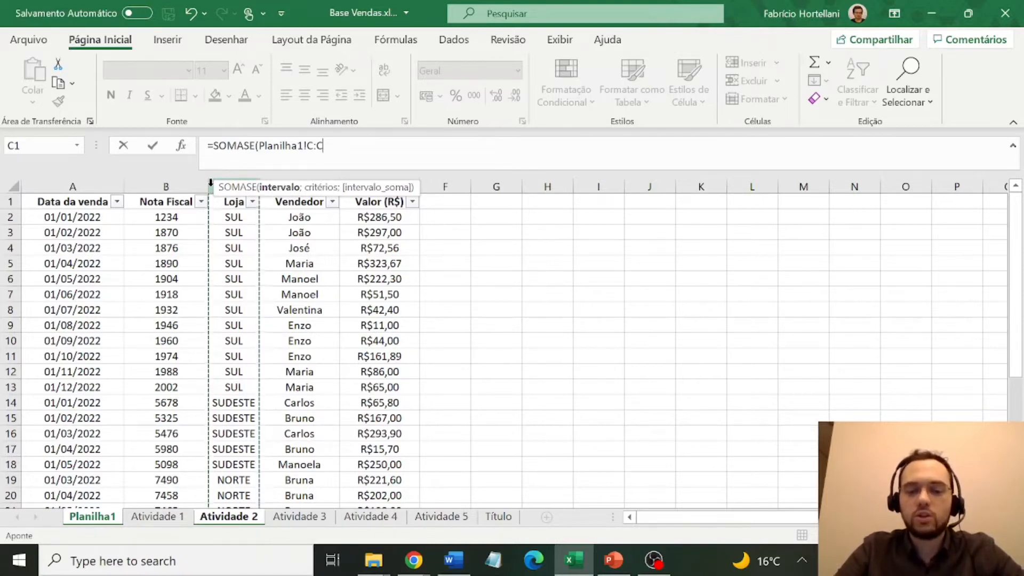
pyautogui.write(';')
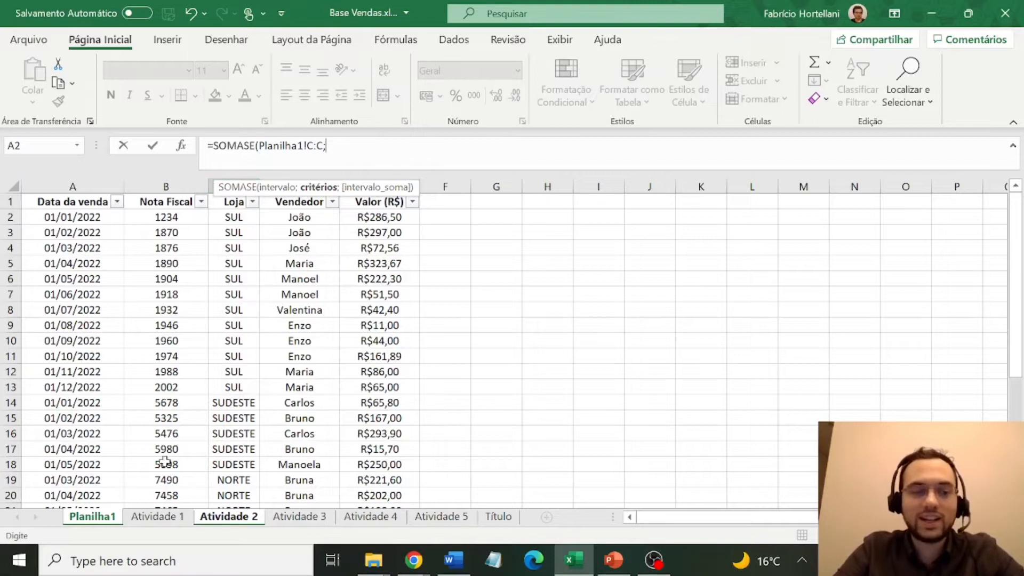
pyautogui.click(228, 516)
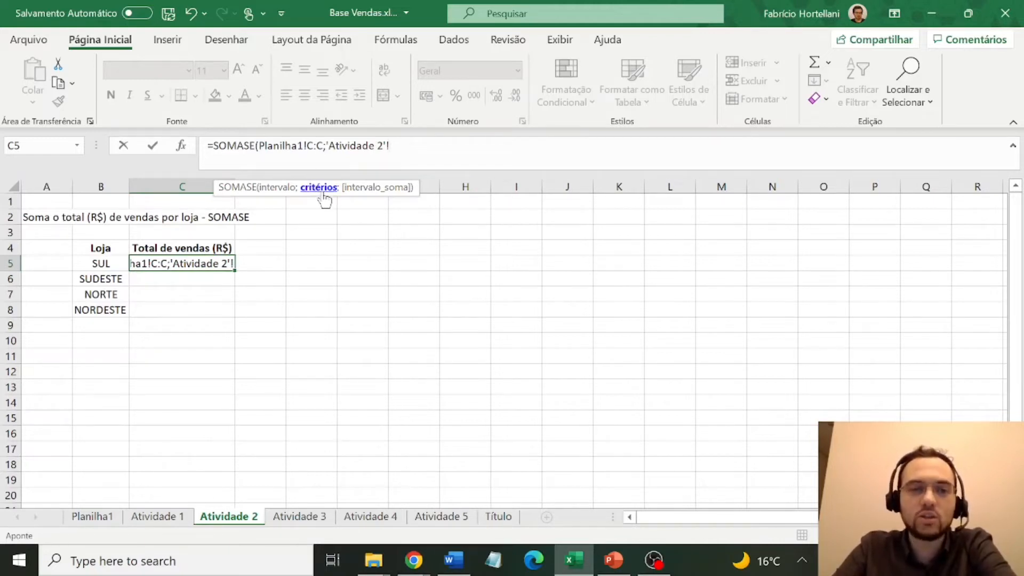
pyautogui.click(98, 265)
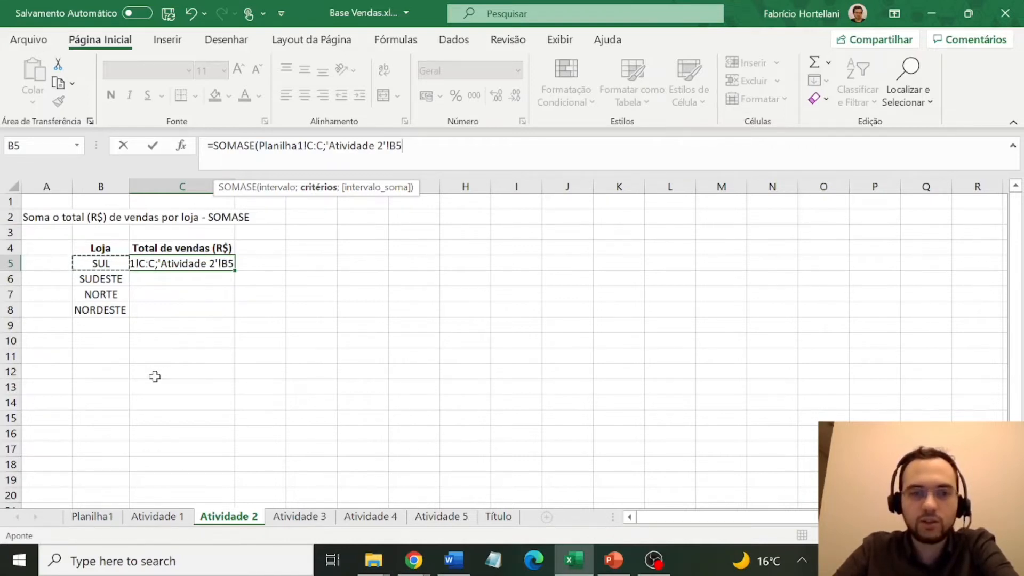
pyautogui.write(';')
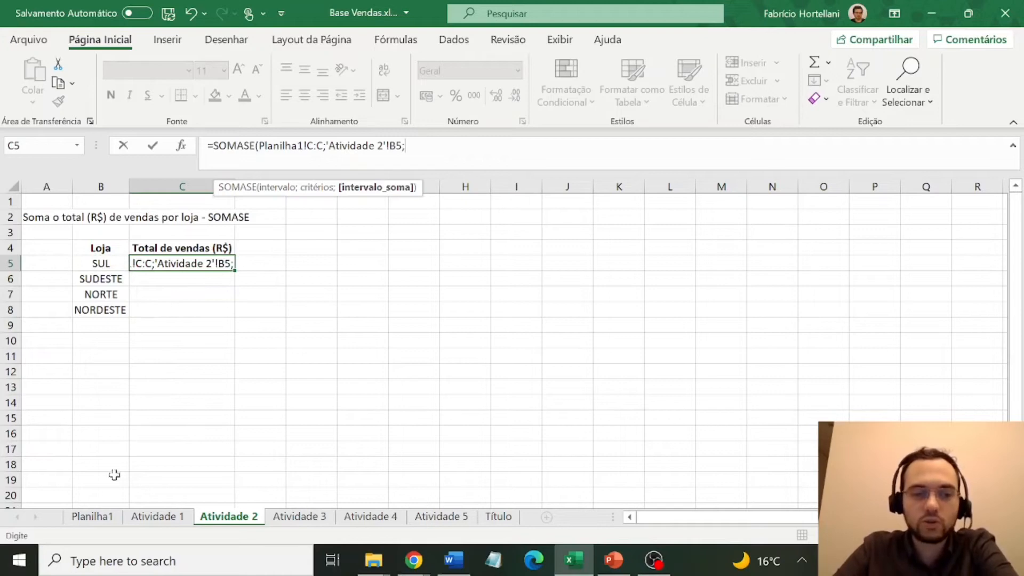
# Complete the SOMASE formula in C5 with column E of Planilha1 as the sum range.
pyautogui.click(107, 519)
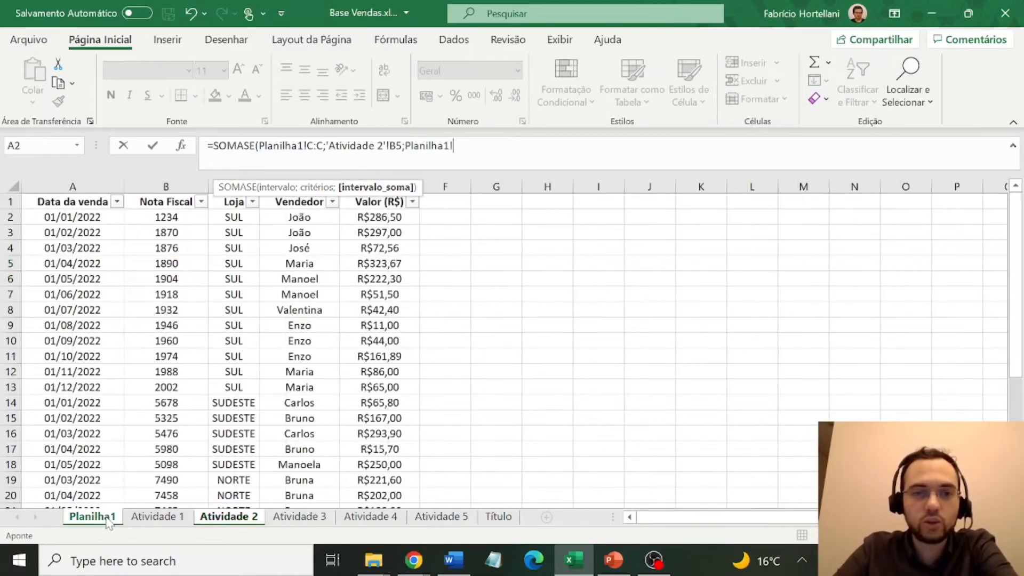
pyautogui.click(415, 175)
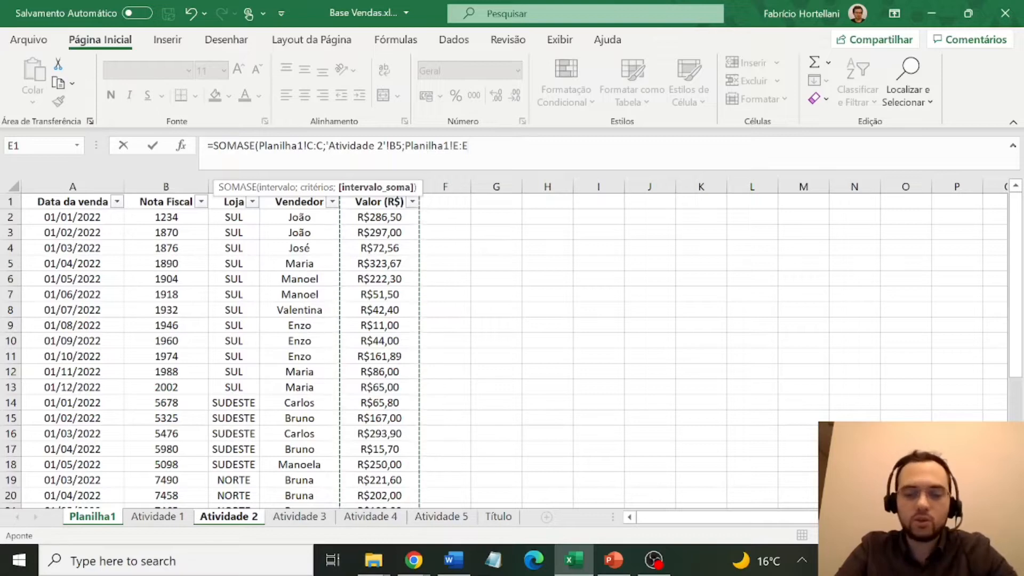
pyautogui.write(')')
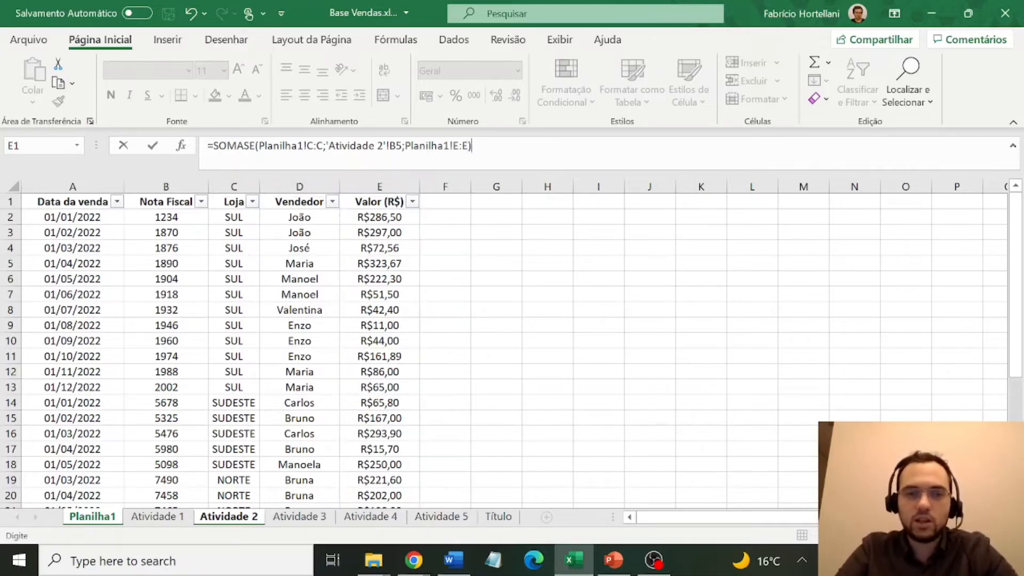
pyautogui.press('Return')
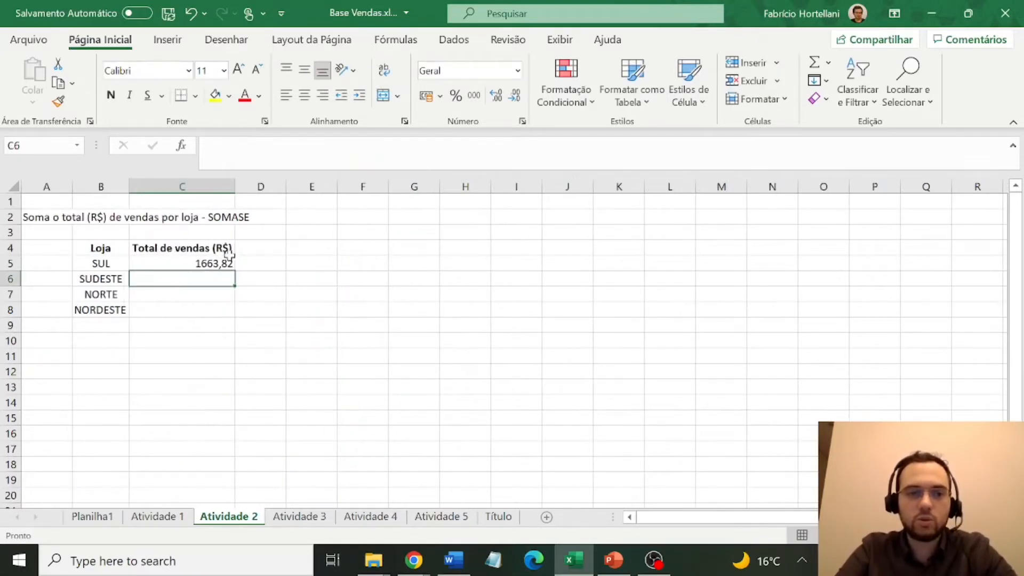
# Center cell C5 of Atividade 2 and format it as Moeda.
pyautogui.click(220, 264)
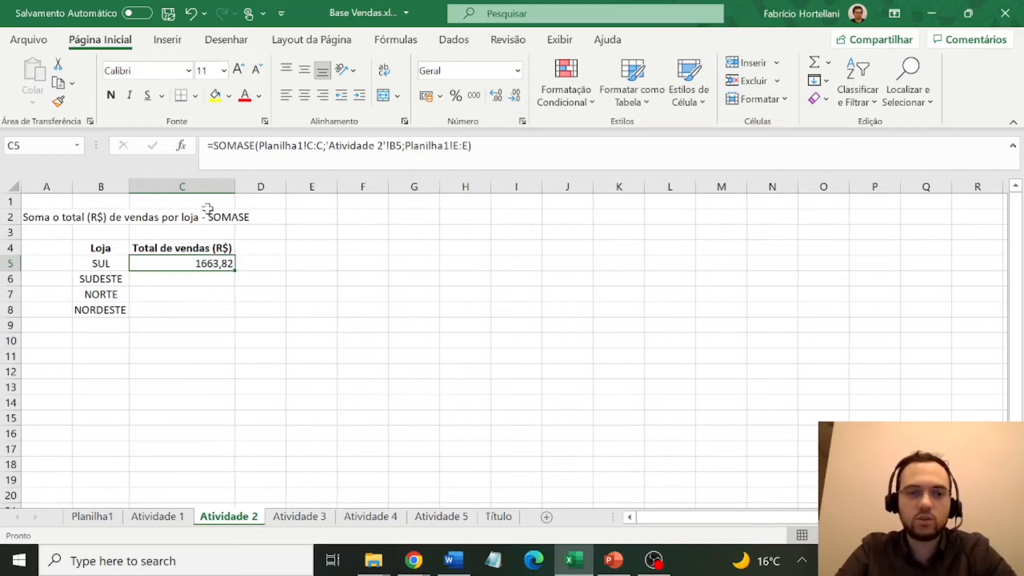
pyautogui.click(305, 104)
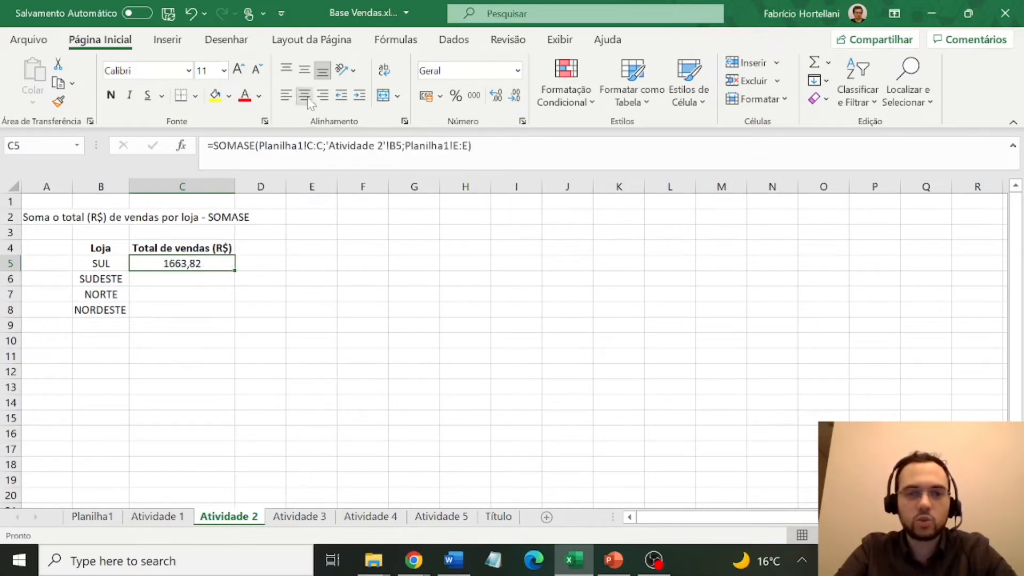
pyautogui.click(518, 74)
pyautogui.click(485, 178)
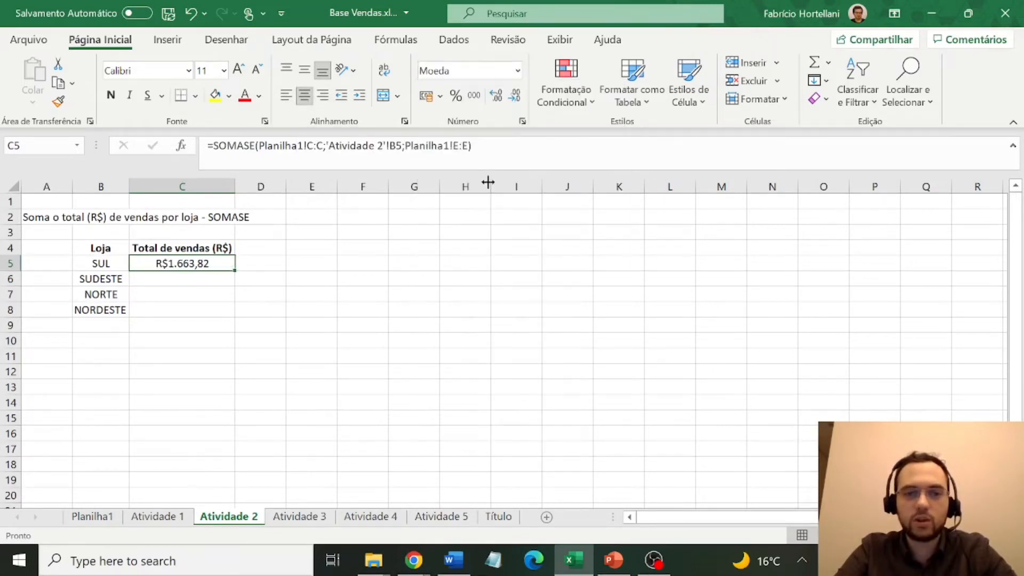
# Fill the SOMASE formula from C5 down to C8 for the remaining stores.
pyautogui.press('Down')
pyautogui.press('Down')
pyautogui.click(224, 265)
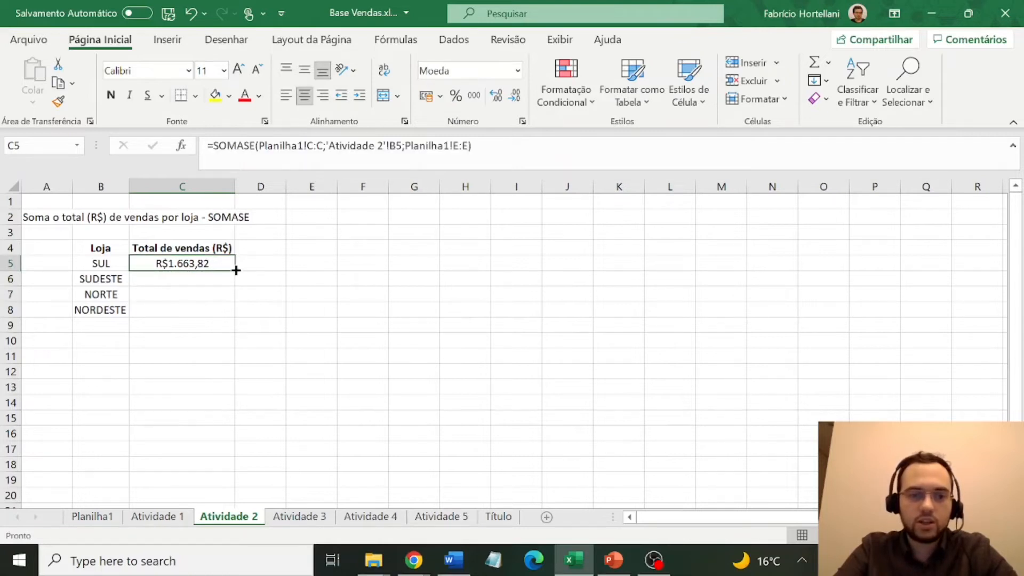
pyautogui.moveTo(234, 271); pyautogui.dragTo(233, 319)
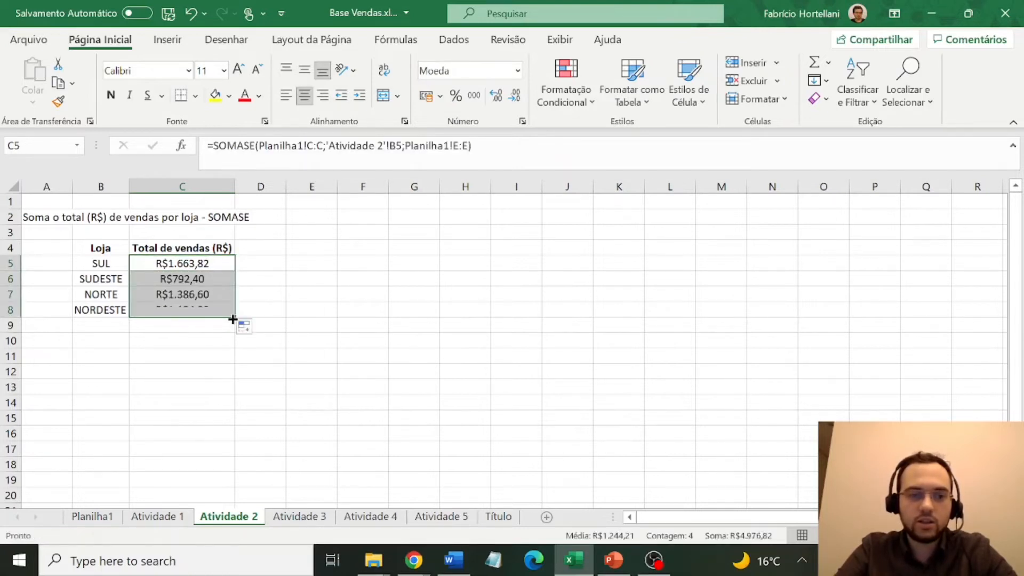
# Compare the sum of the store totals in C5:C8 with the sum of Planilha1's Valor (R$) column.
pyautogui.click(201, 261)
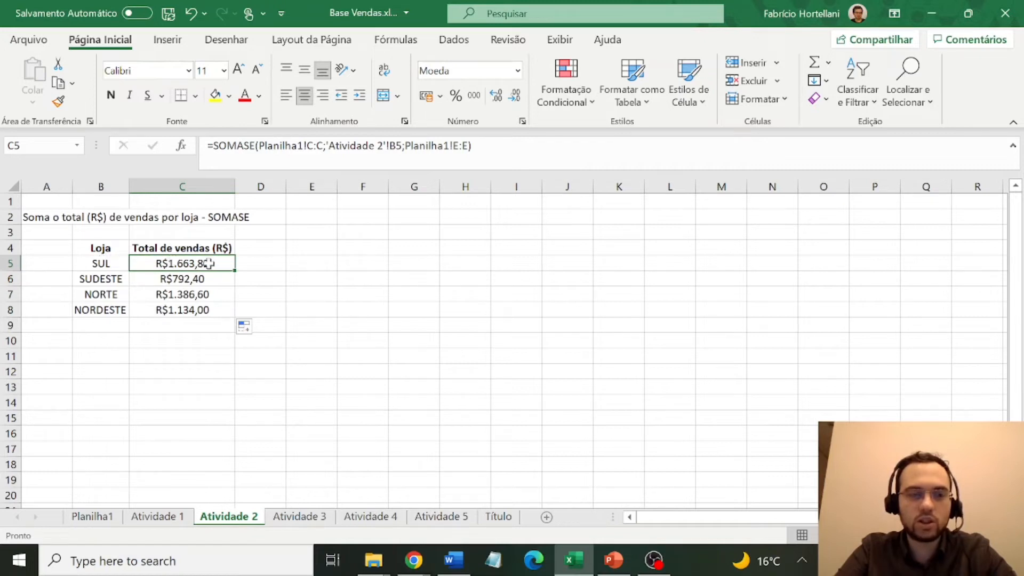
pyautogui.moveTo(213, 264); pyautogui.dragTo(205, 308)
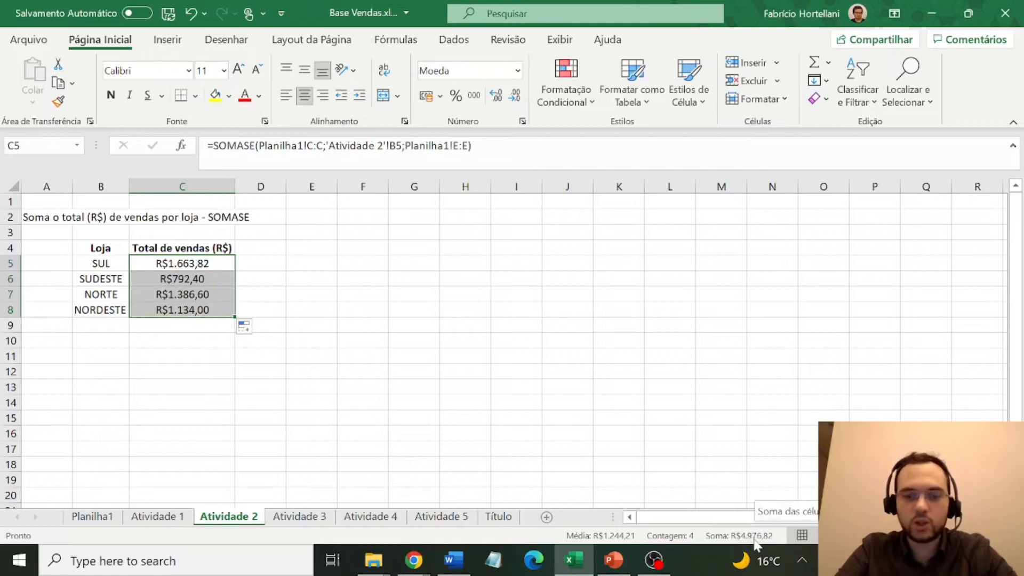
pyautogui.click(93, 517)
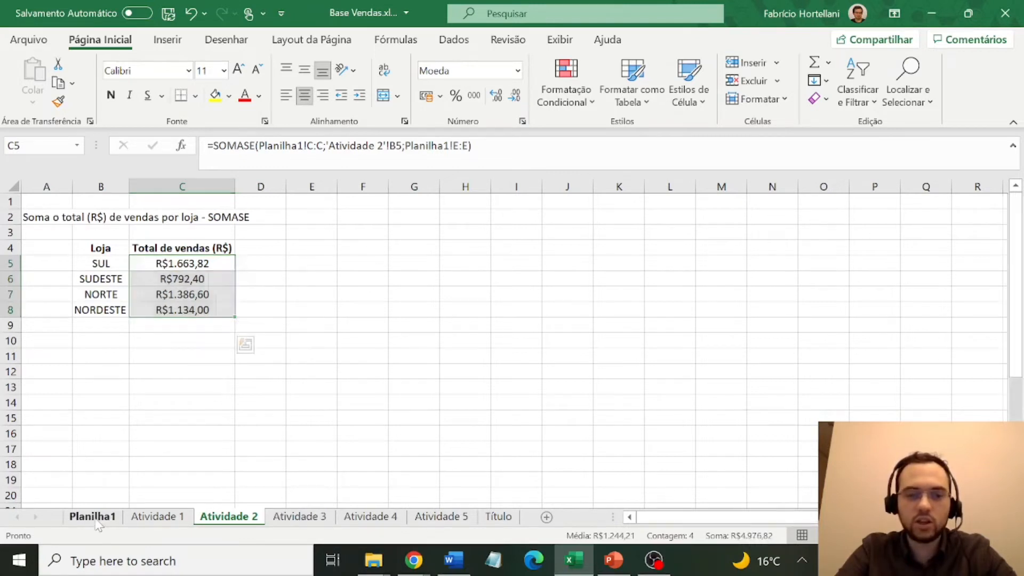
pyautogui.click(374, 203)
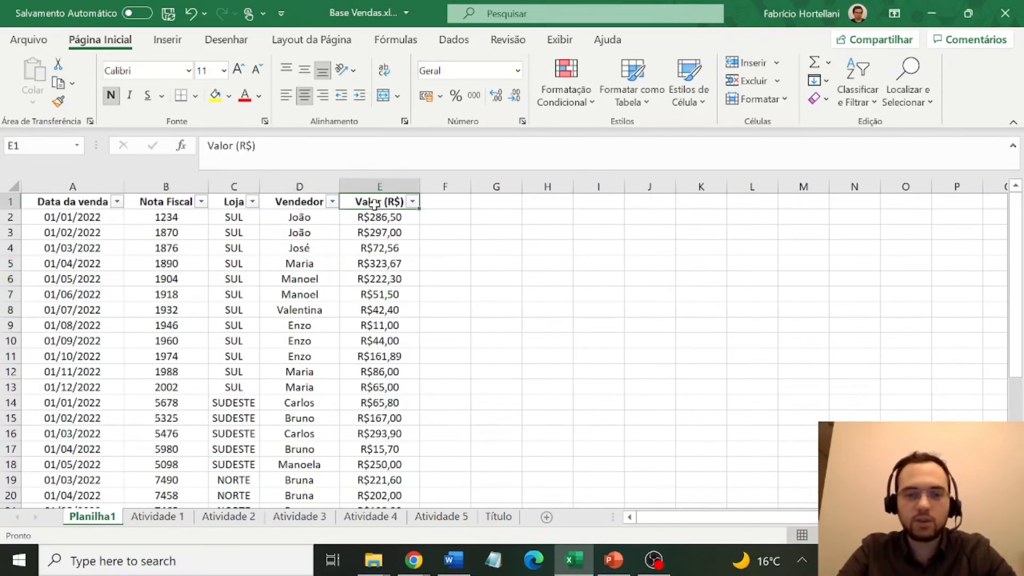
pyautogui.press('Down')
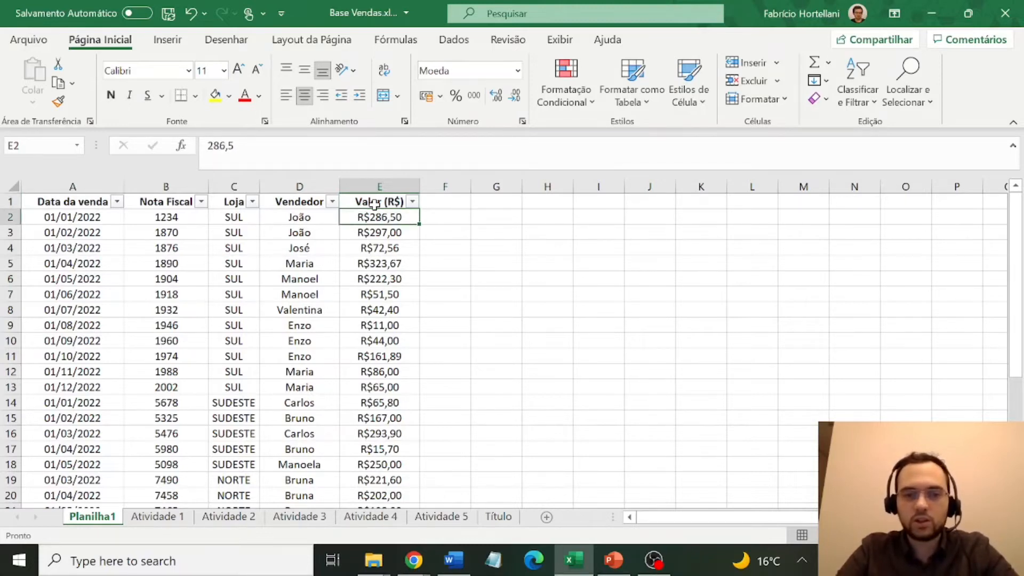
pyautogui.hotkey('ctrl', 'shift', 'Down')
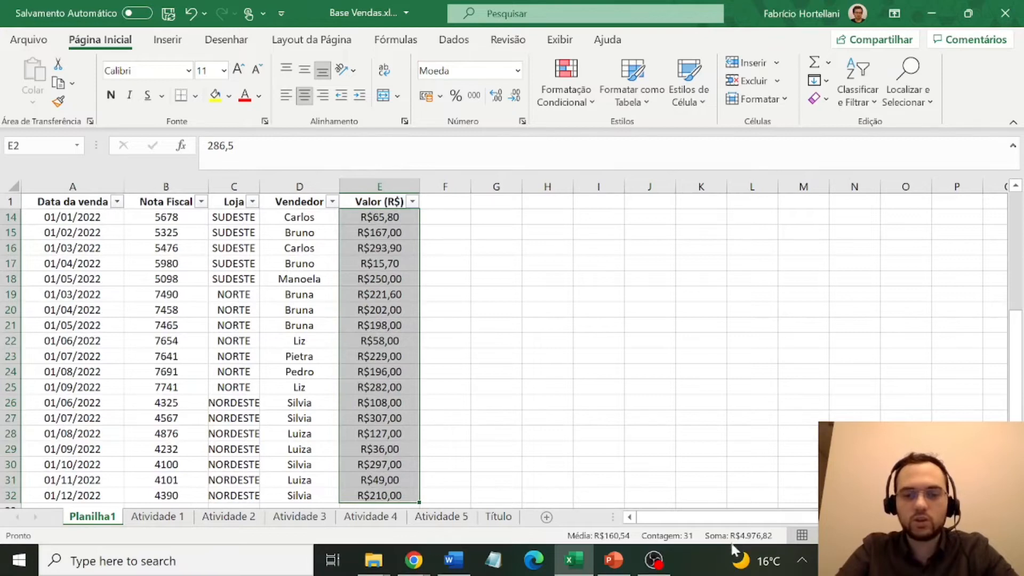
pyautogui.click(238, 518)
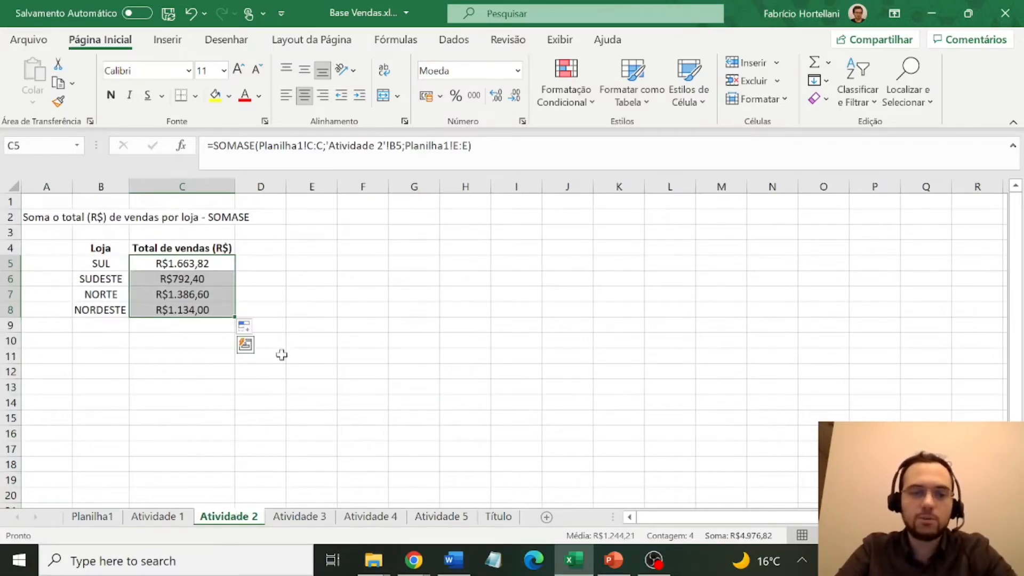
# Review the Loja and Mês criteria in Atividade 3 and the Data da venda column in Planilha1.
pyautogui.hotkey('ctrl', 'pagedown')
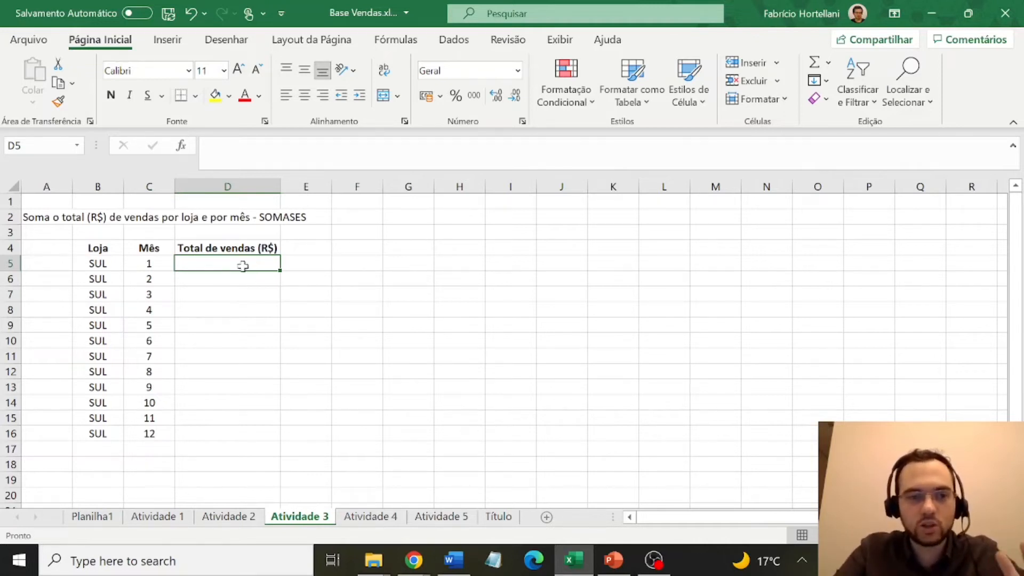
pyautogui.click(114, 263)
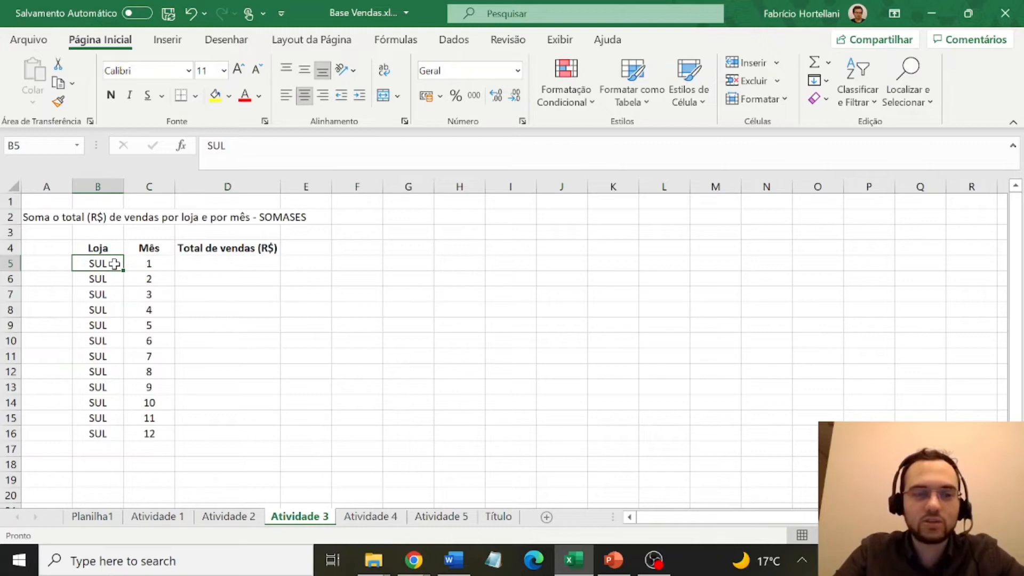
pyautogui.click(144, 263)
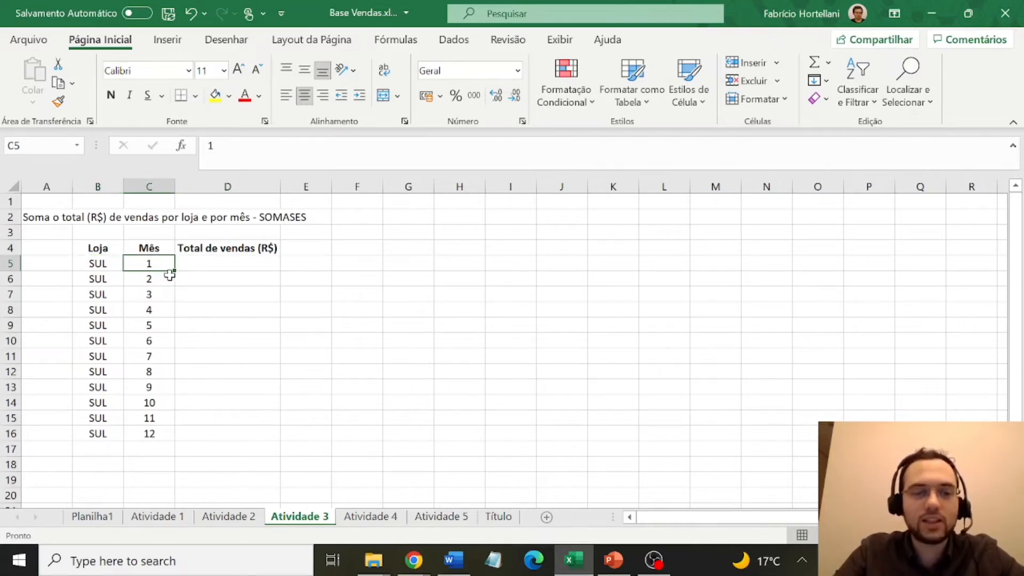
pyautogui.click(105, 521)
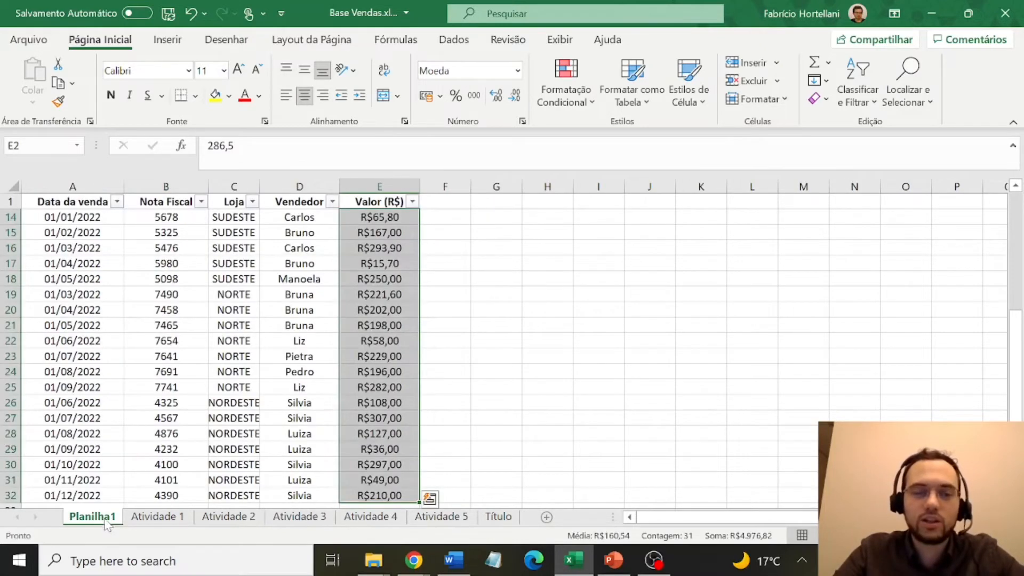
pyautogui.scroll(4, 324, 355)
pyautogui.click(446, 296)
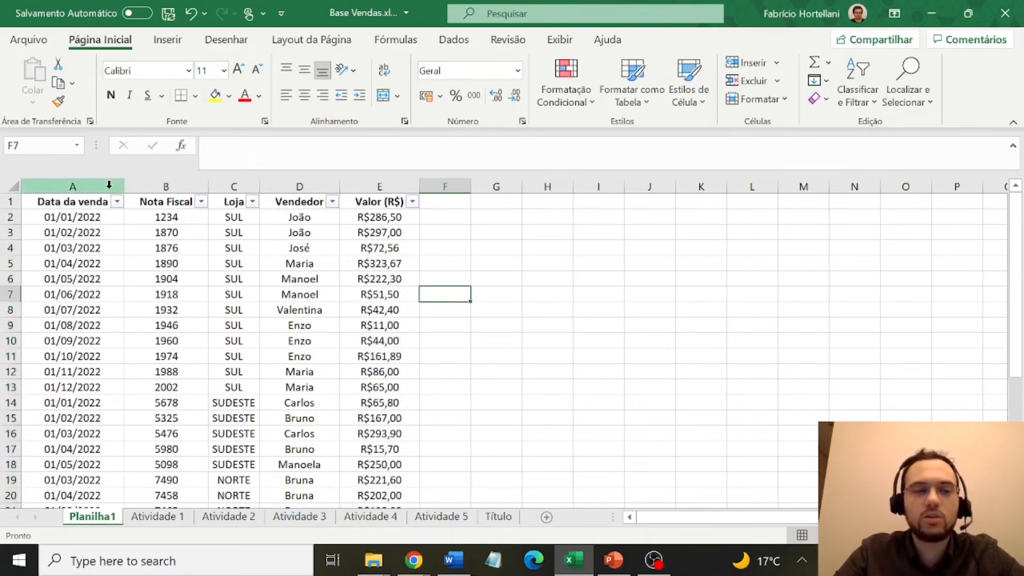
pyautogui.click(98, 201)
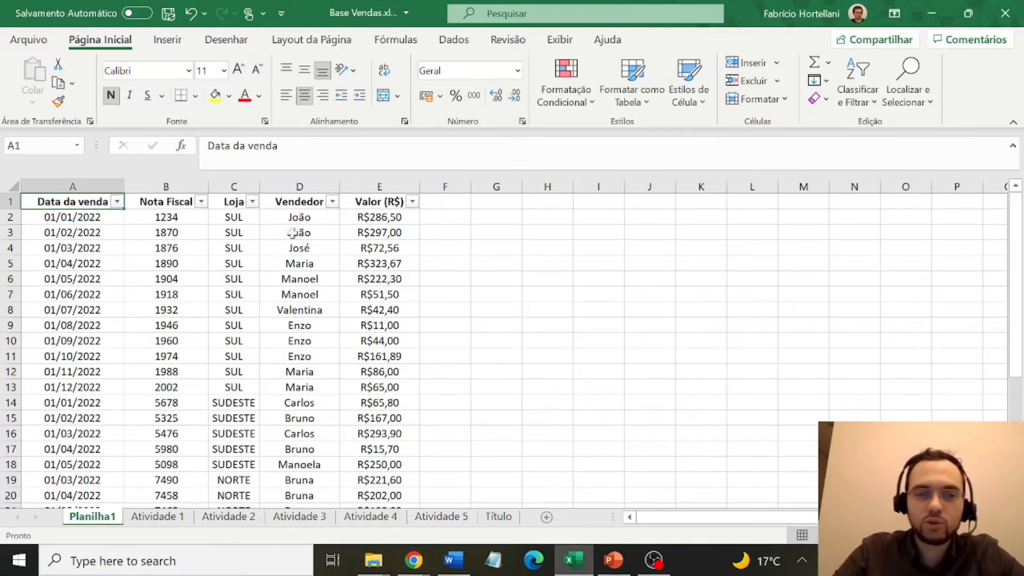
# Add the header "Mês" in cell F1 of Planilha1, beside the Valor (R$) column.
pyautogui.click(439, 203)
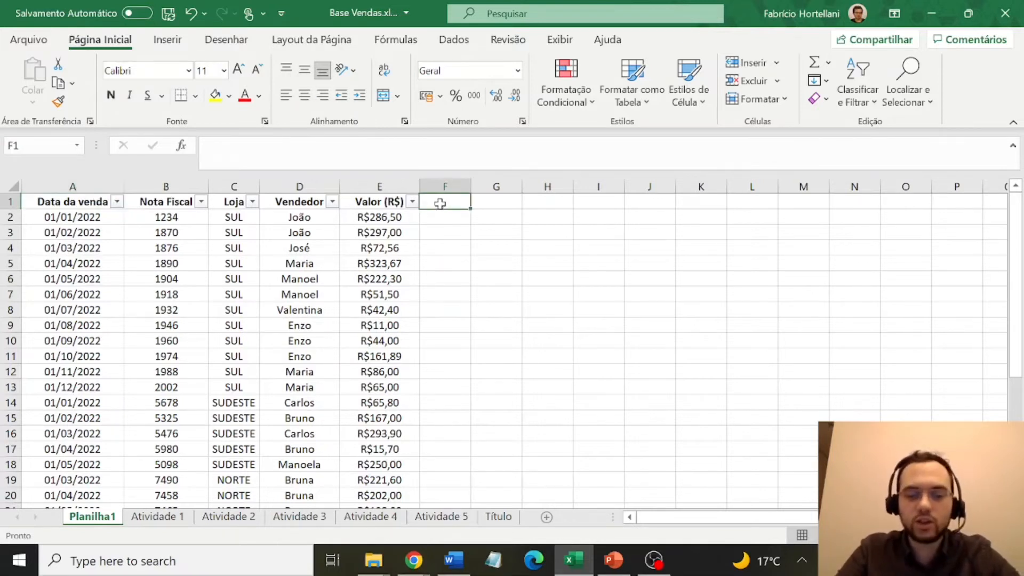
pyautogui.write('mE')
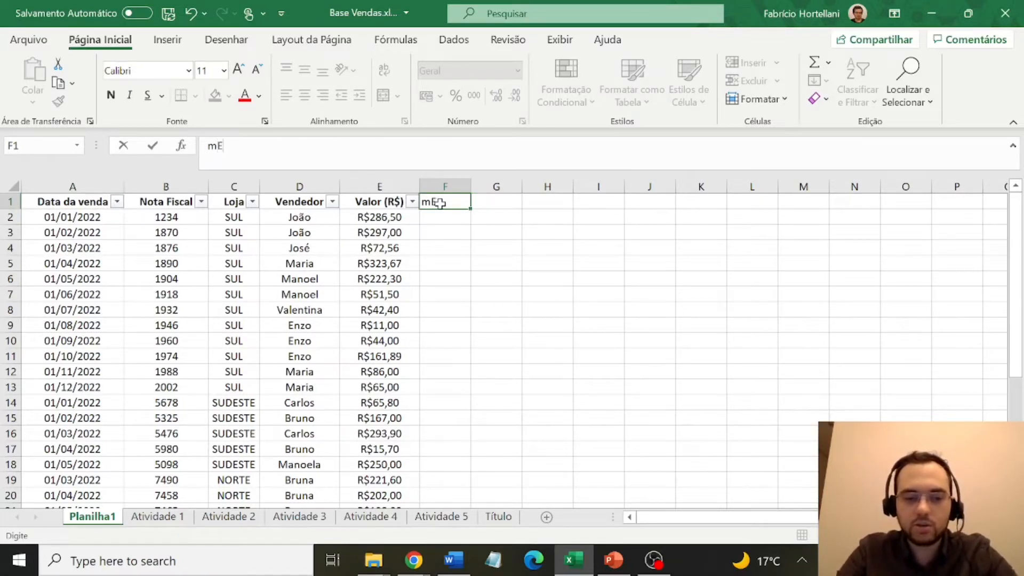
pyautogui.press('BackSpace')
pyautogui.write('ÊS')
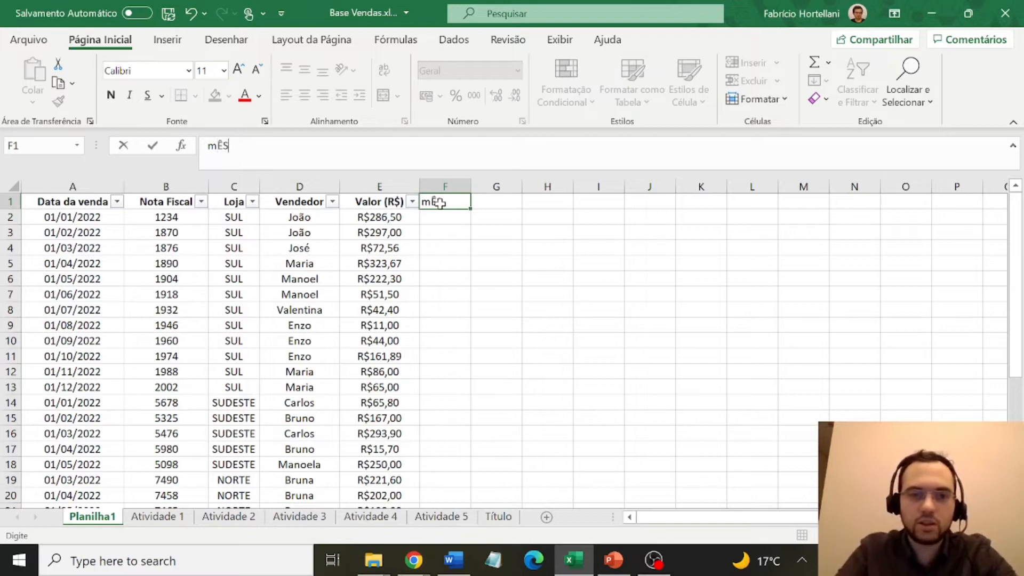
pyautogui.press('BackSpace')
pyautogui.press('BackSpace')
pyautogui.press('BackSpace')
pyautogui.write('M')
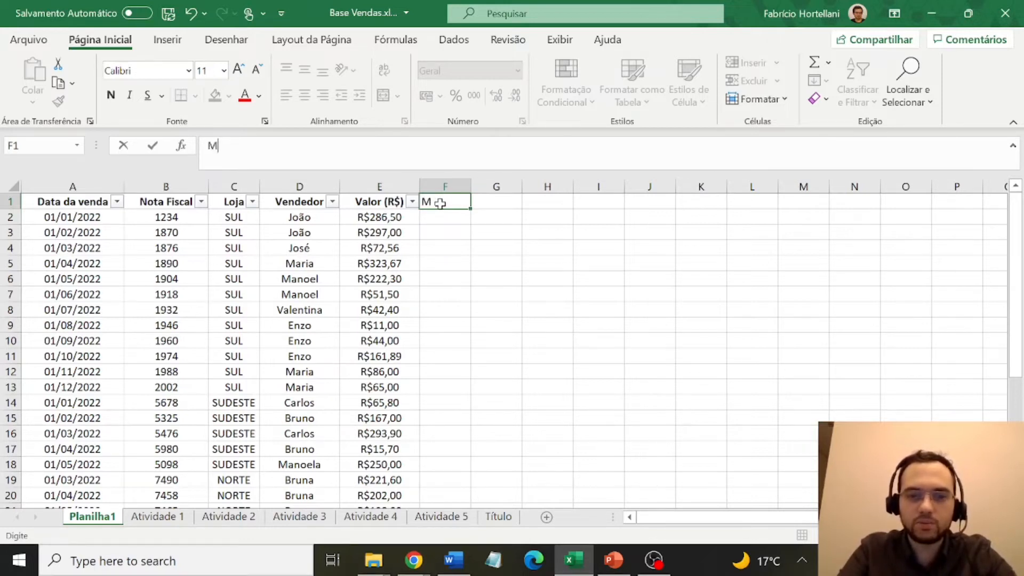
pyautogui.write('ês')
pyautogui.press('Return')
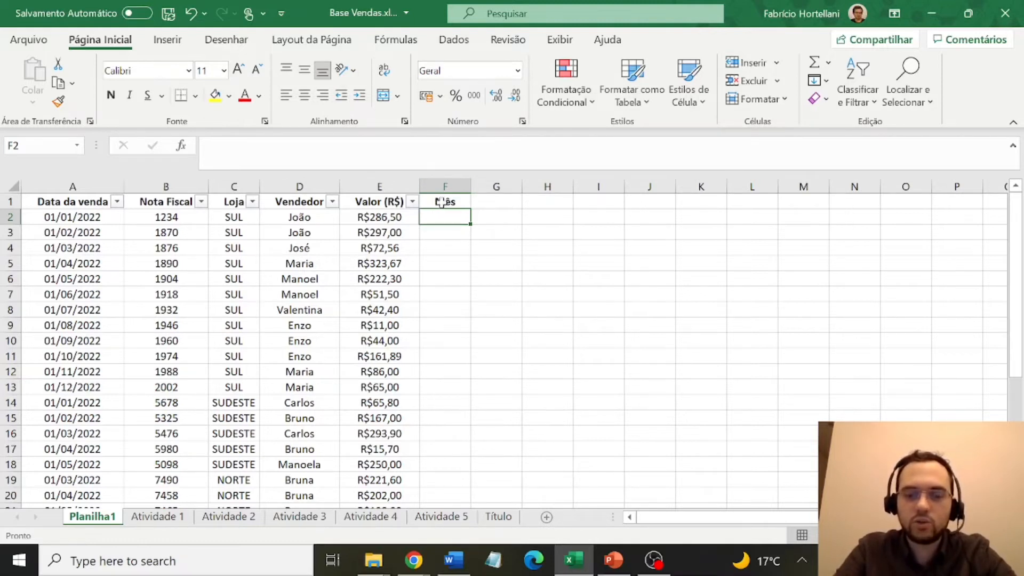
# Enter the formula =MES(A2) in F2 to extract the month from the first sale date.
pyautogui.write('=MES')
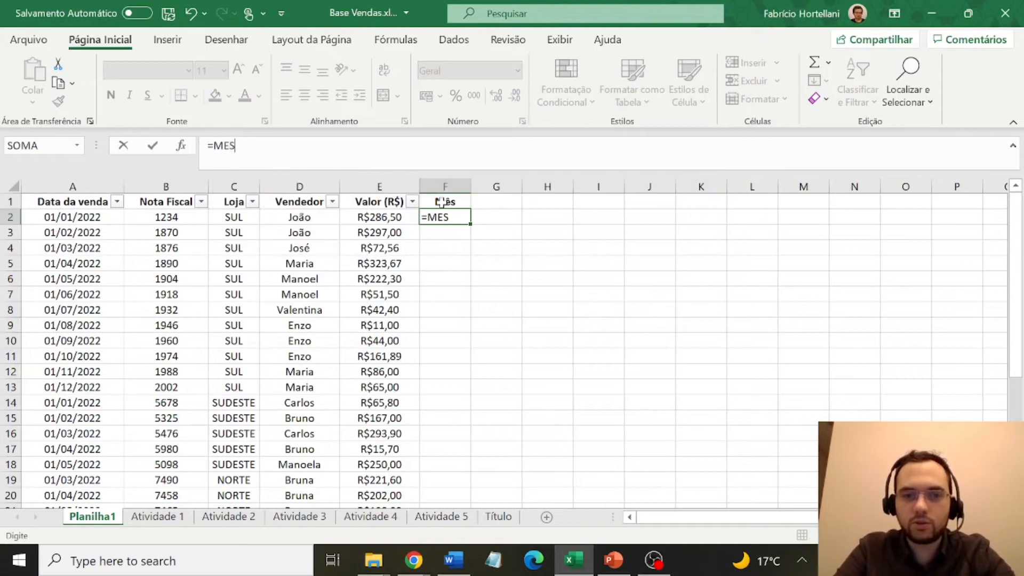
pyautogui.write('(')
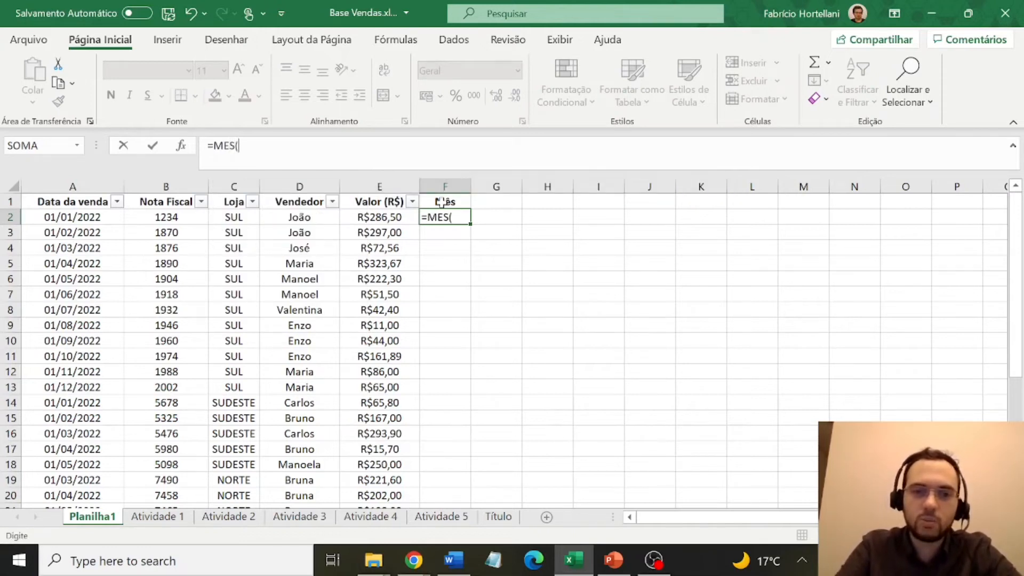
pyautogui.press('BackSpace')
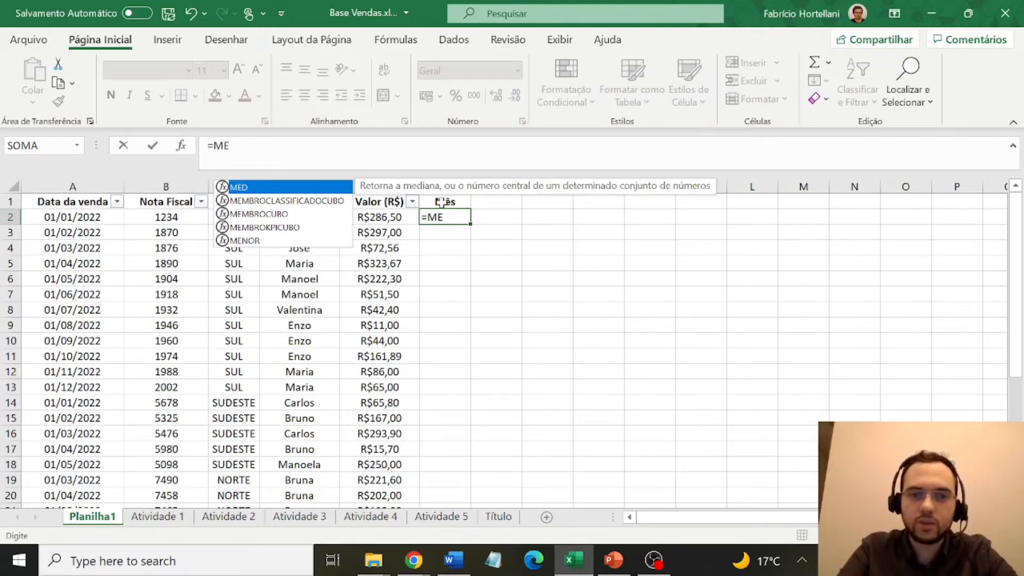
pyautogui.press('BackSpace')
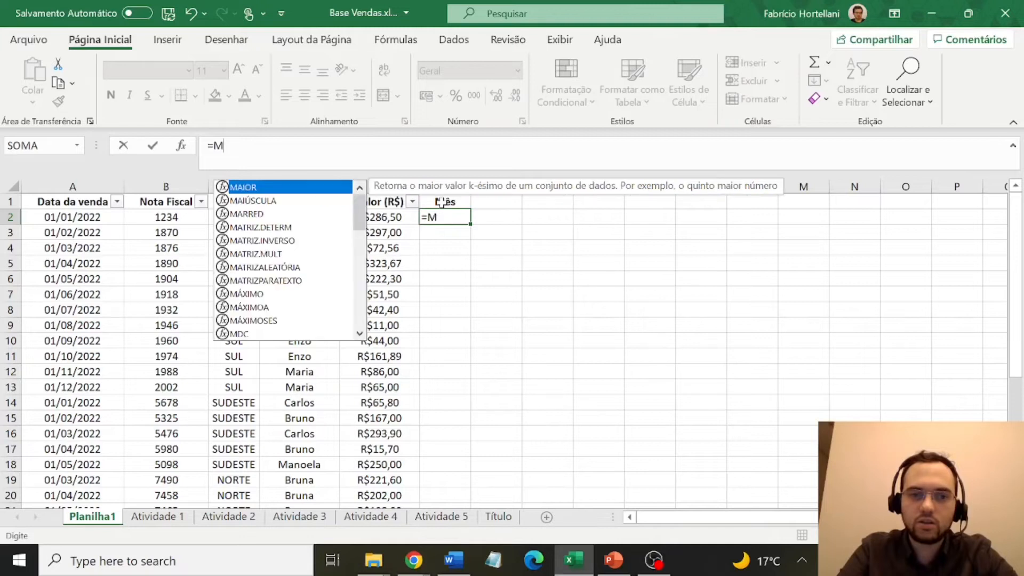
pyautogui.write('ES(')
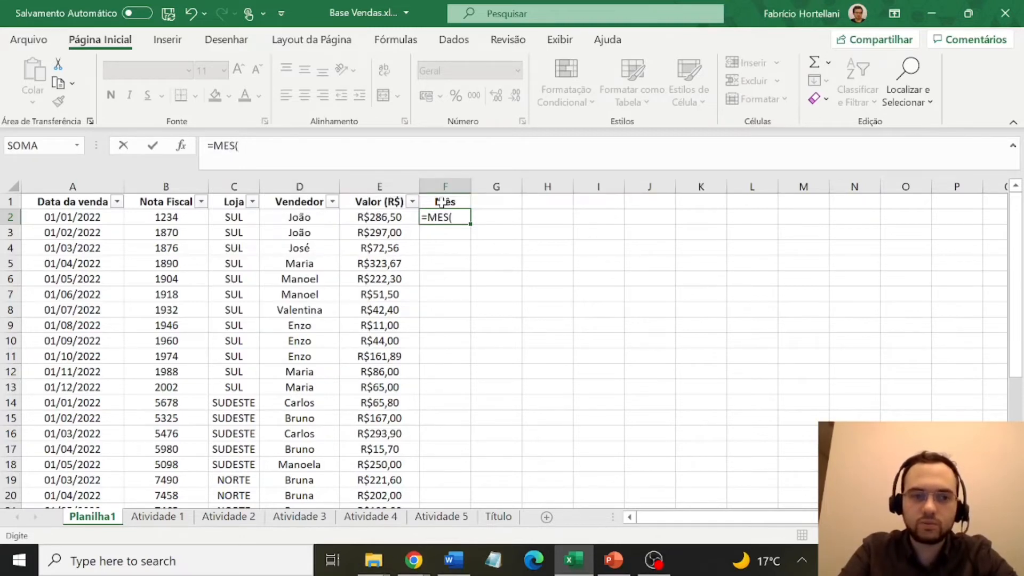
pyautogui.click(88, 217)
pyautogui.write(')')
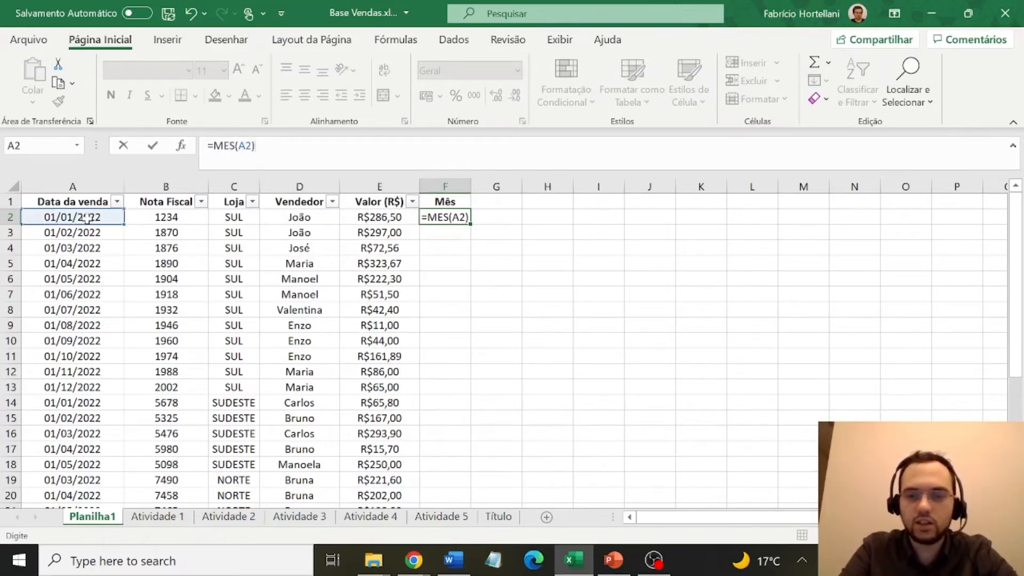
pyautogui.press('Return')
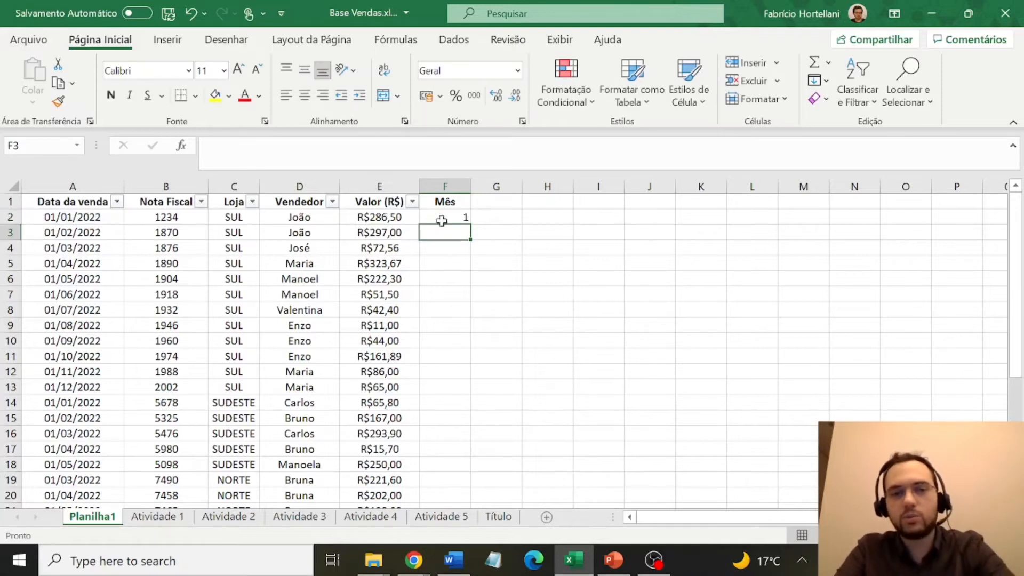
pyautogui.click(463, 217)
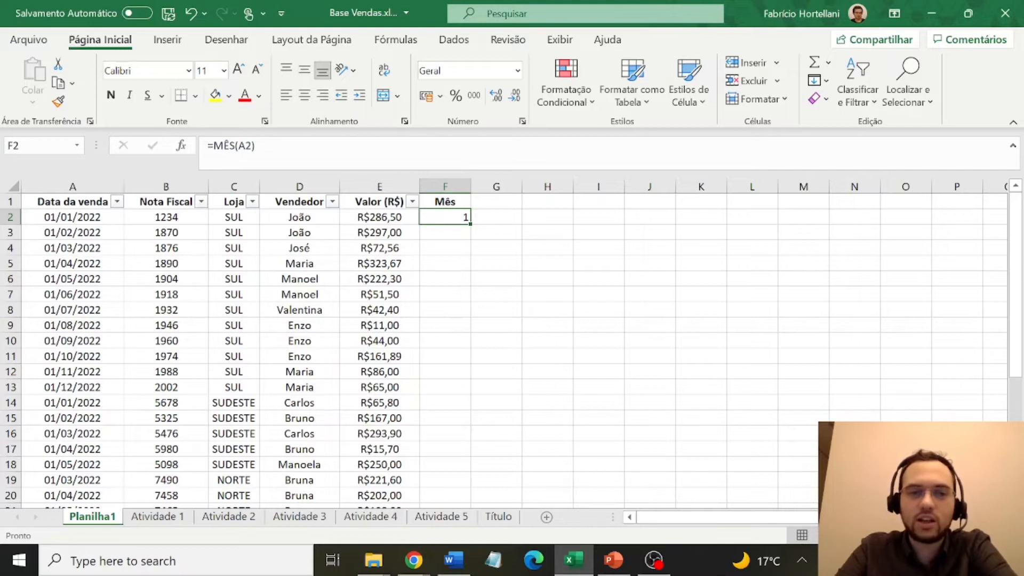
# Fill the MÊS formula from F2 down column F and check the months against the sale dates.
pyautogui.click(88, 215)
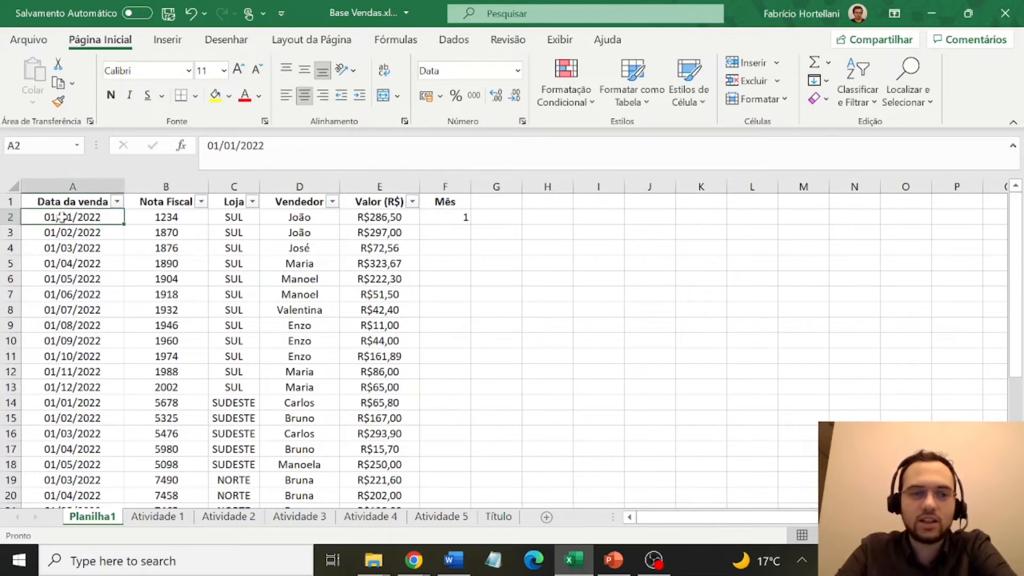
pyautogui.click(438, 218)
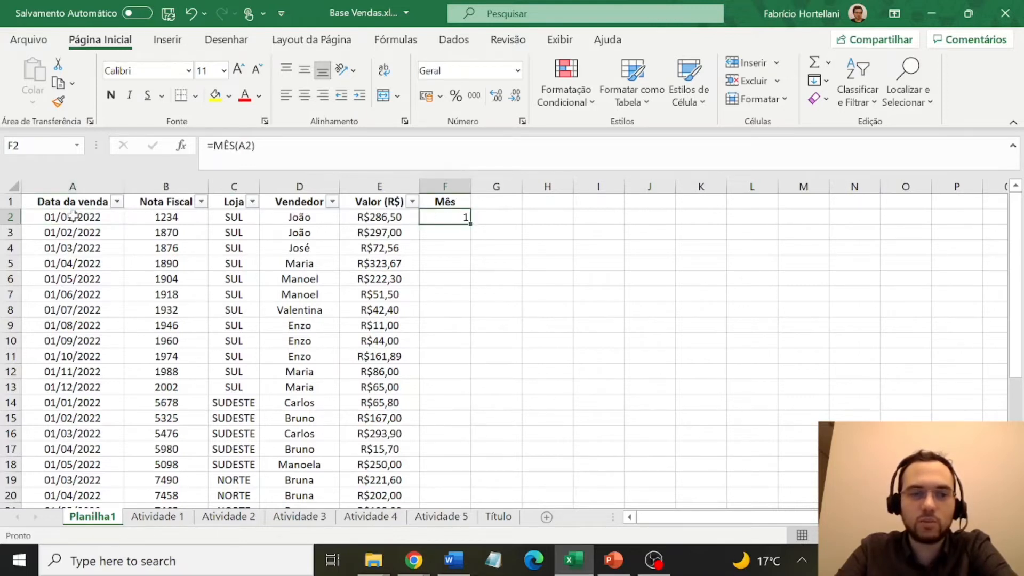
pyautogui.doubleClick(471, 226)
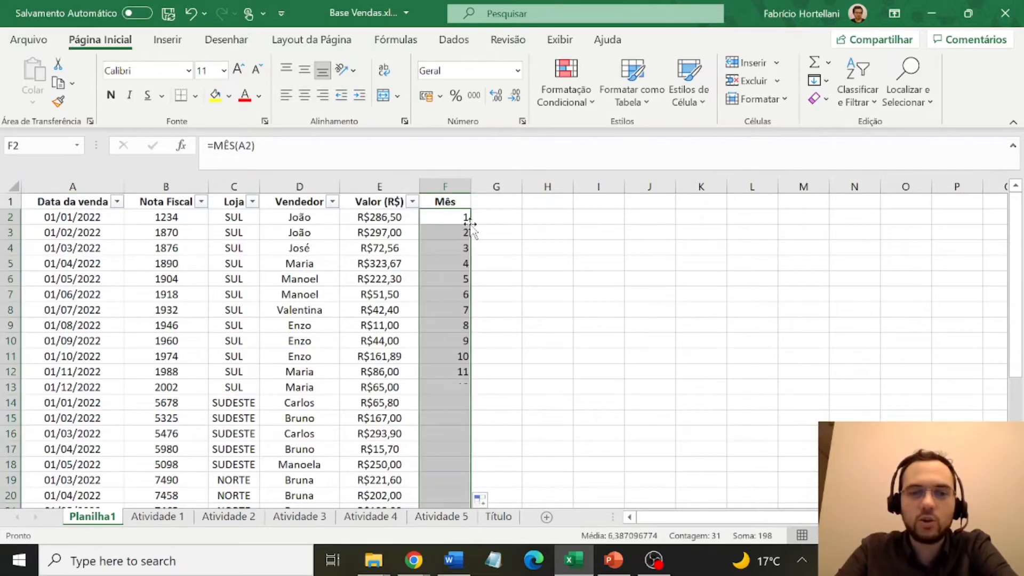
pyautogui.click(450, 235)
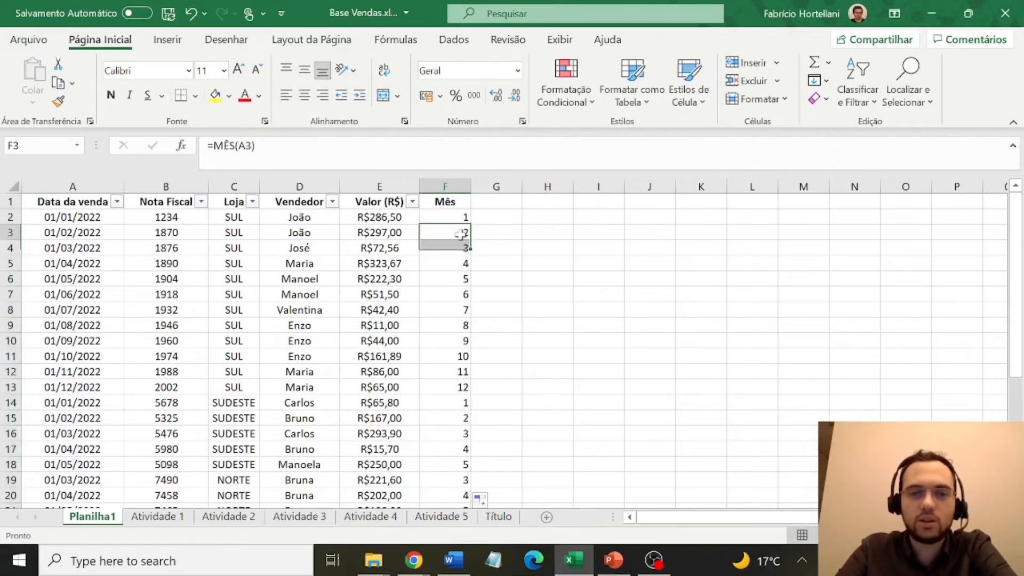
pyautogui.click(10, 233)
pyautogui.click(429, 249)
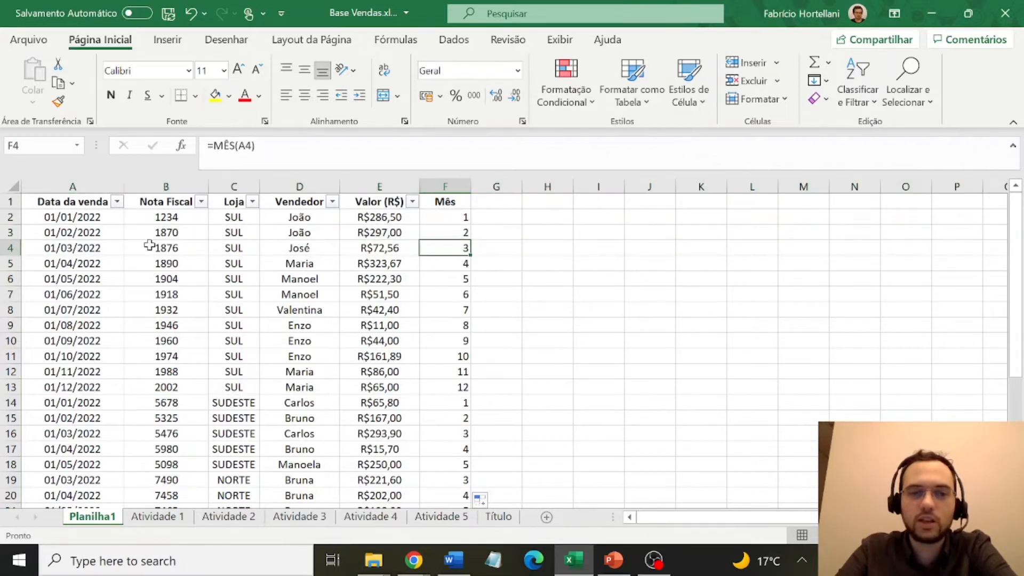
pyautogui.click(10, 248)
pyautogui.click(541, 325)
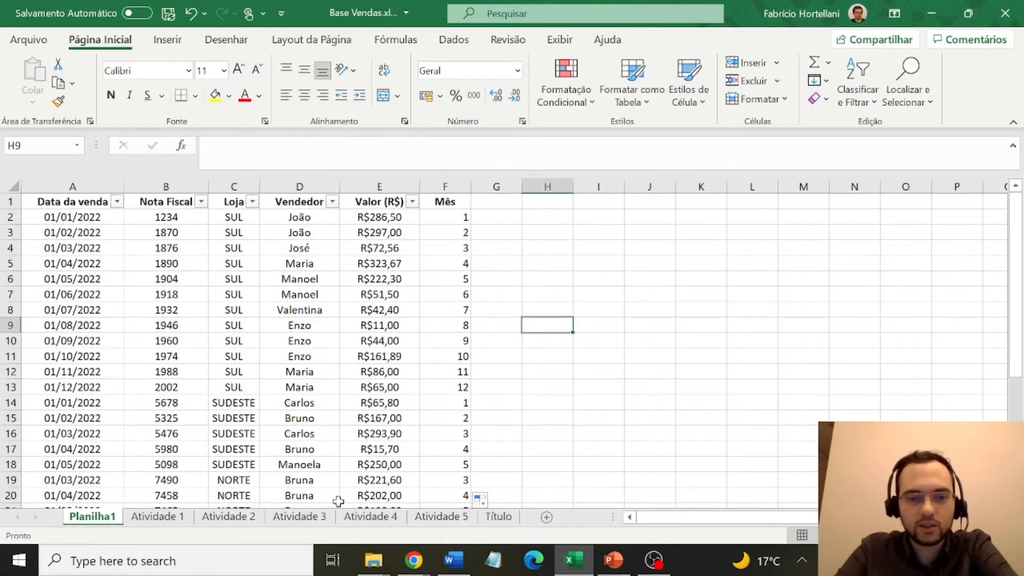
# Start a SOMASES formula in D5 of Atividade 3 with Planilha1!E:E as the sum range.
pyautogui.click(229, 517)
pyautogui.click(286, 517)
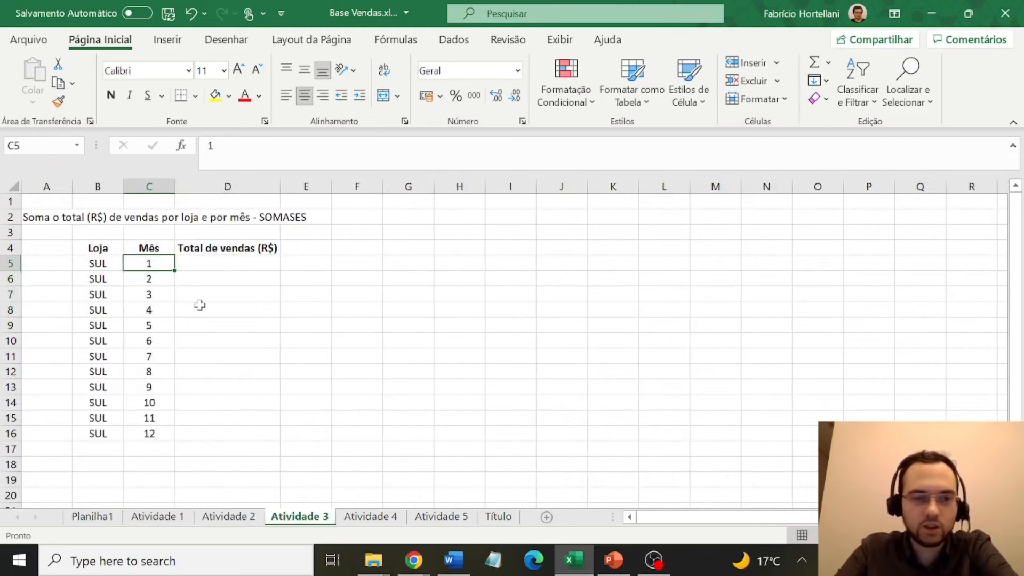
pyautogui.click(224, 263)
pyautogui.write('=')
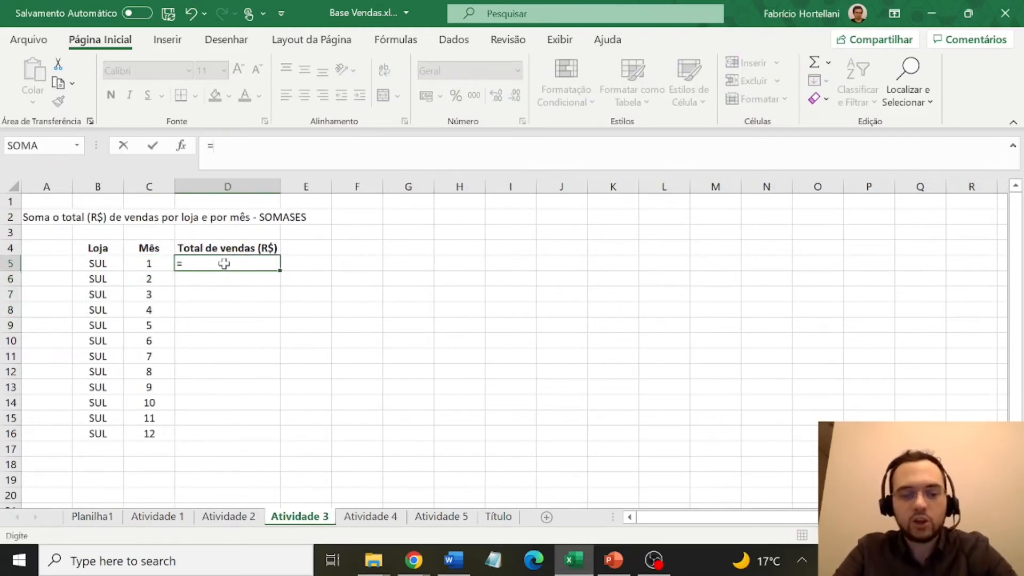
pyautogui.write('SOMASES(')
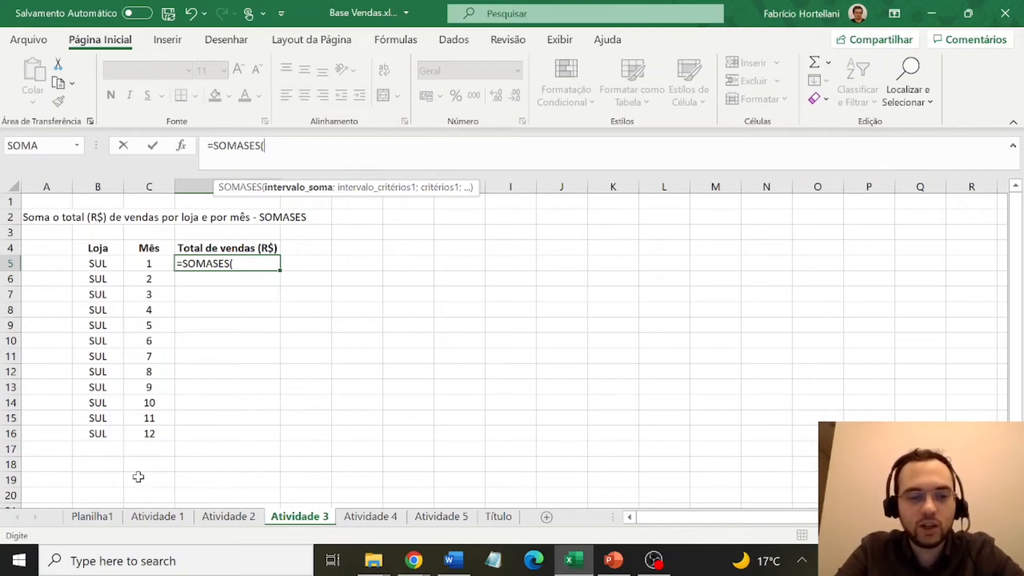
pyautogui.click(113, 517)
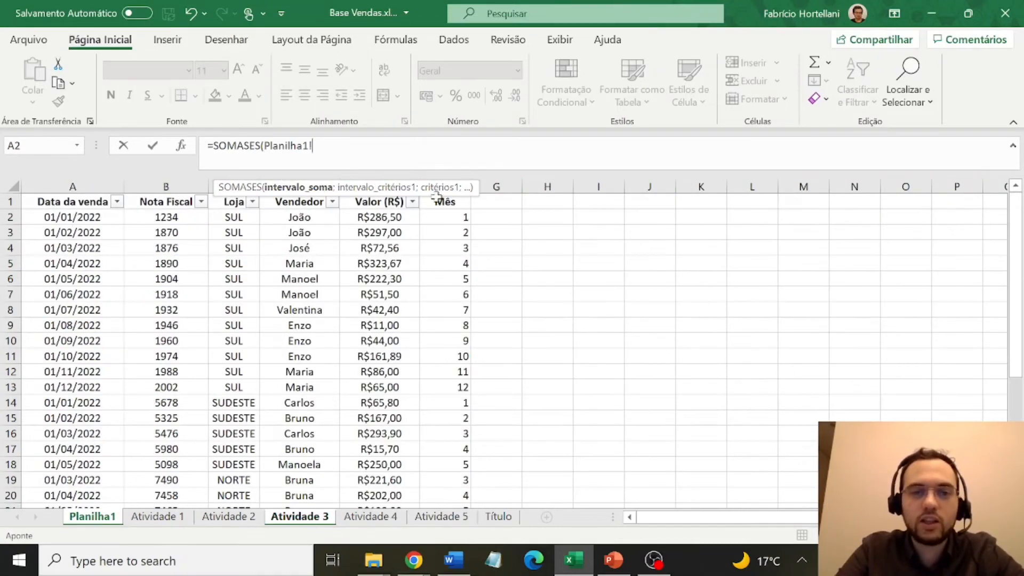
pyautogui.click(381, 176)
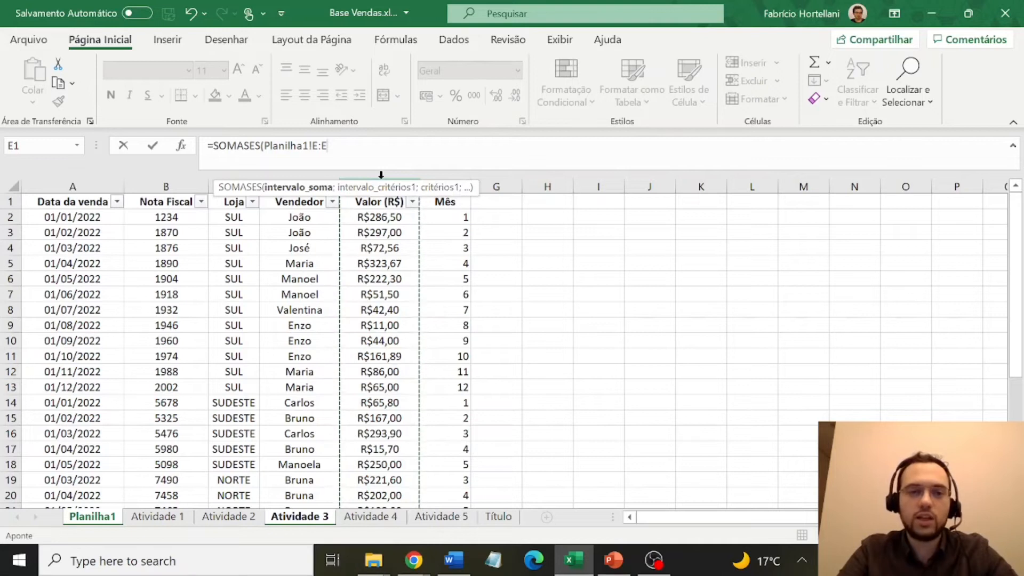
pyautogui.write(';')
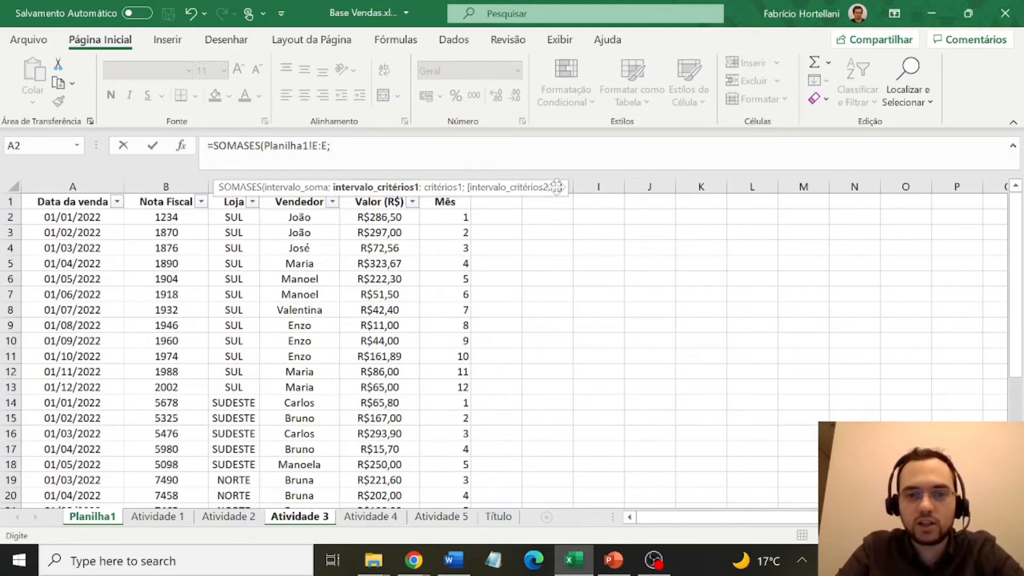
# Add the store criterion to the SOMASES formula, with range Planilha1!C:C and criterion B5 of Atividade 3.
pyautogui.click(211, 180)
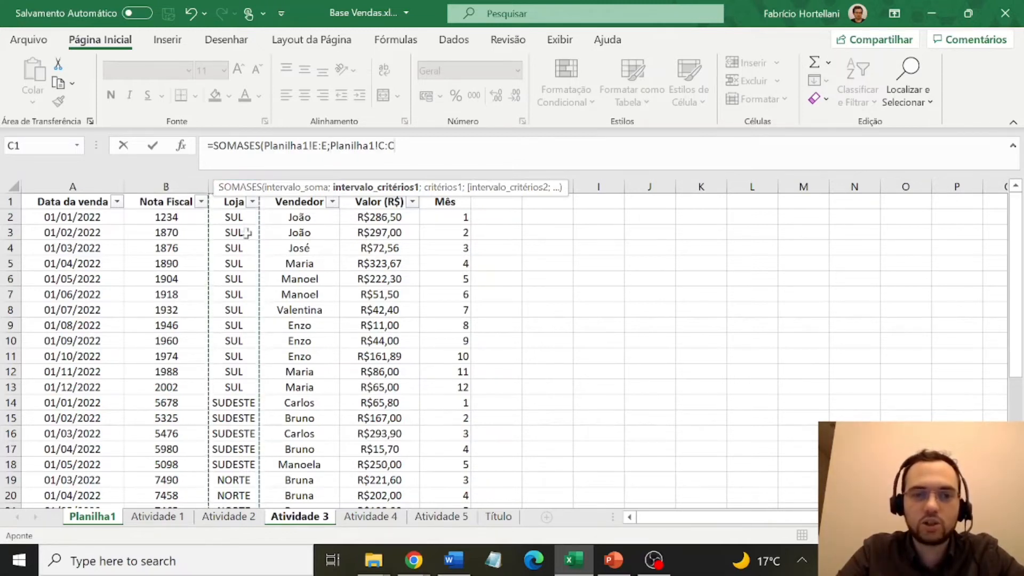
pyautogui.write(';')
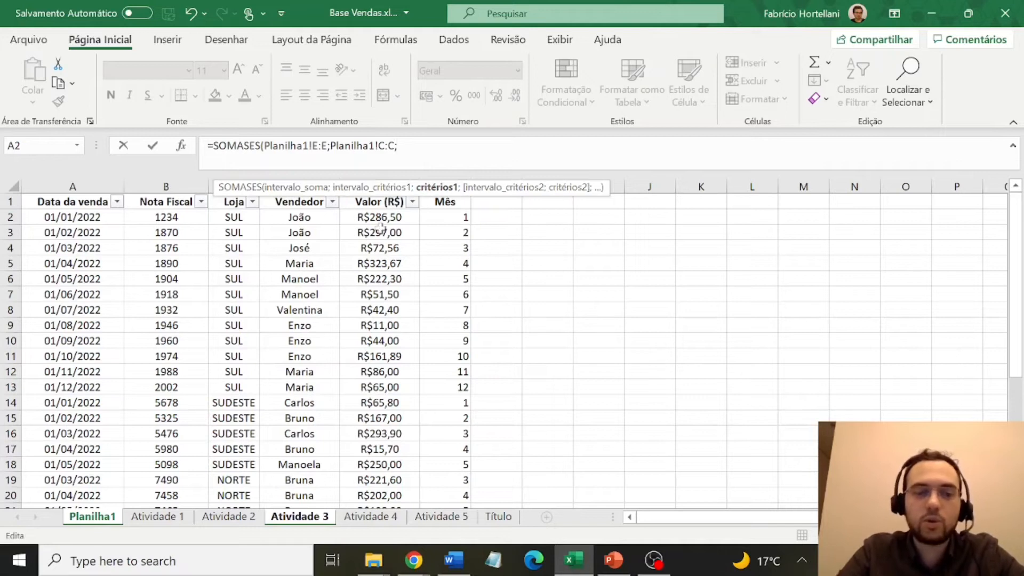
pyautogui.click(320, 518)
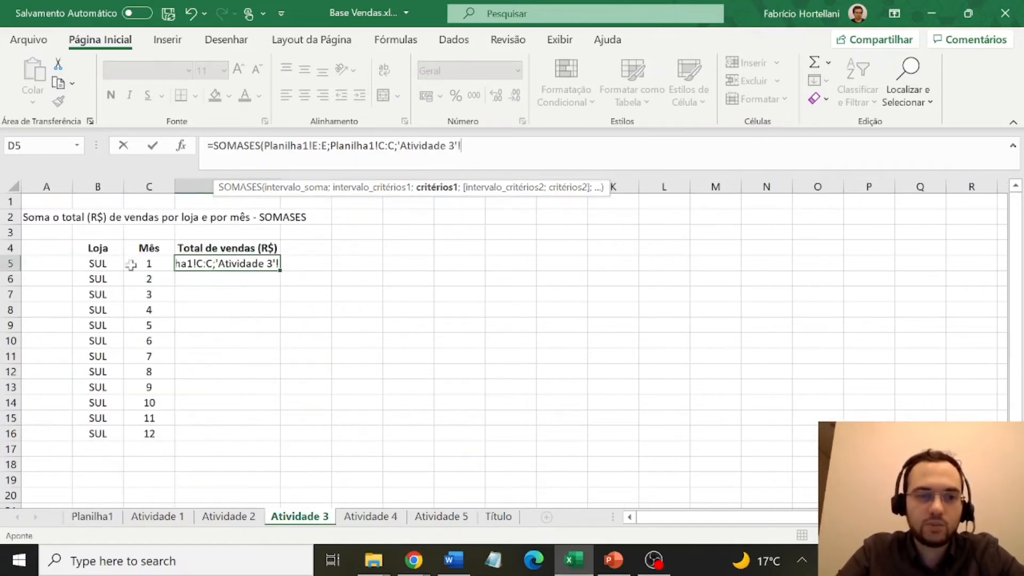
pyautogui.click(98, 263)
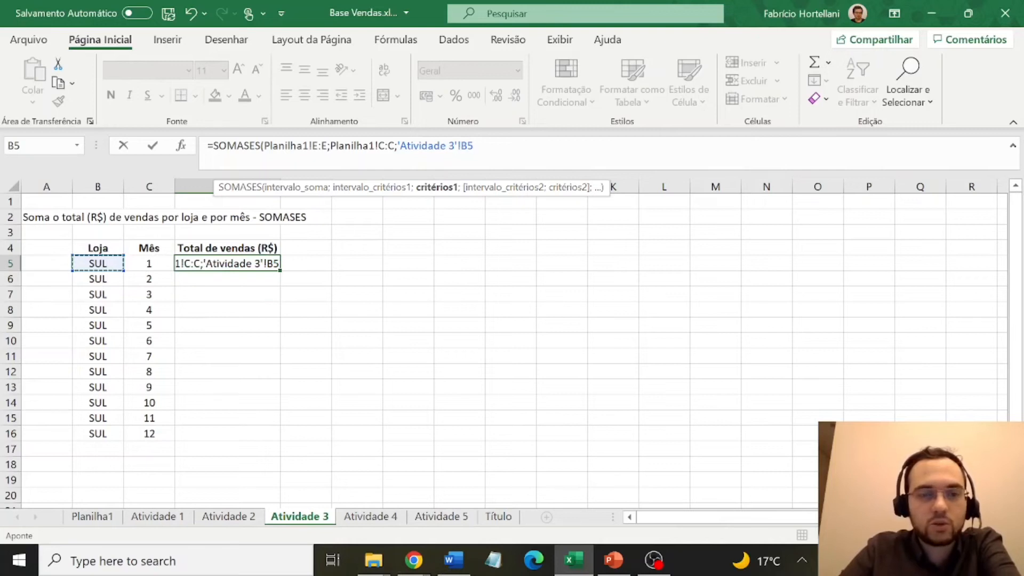
pyautogui.press('F2')
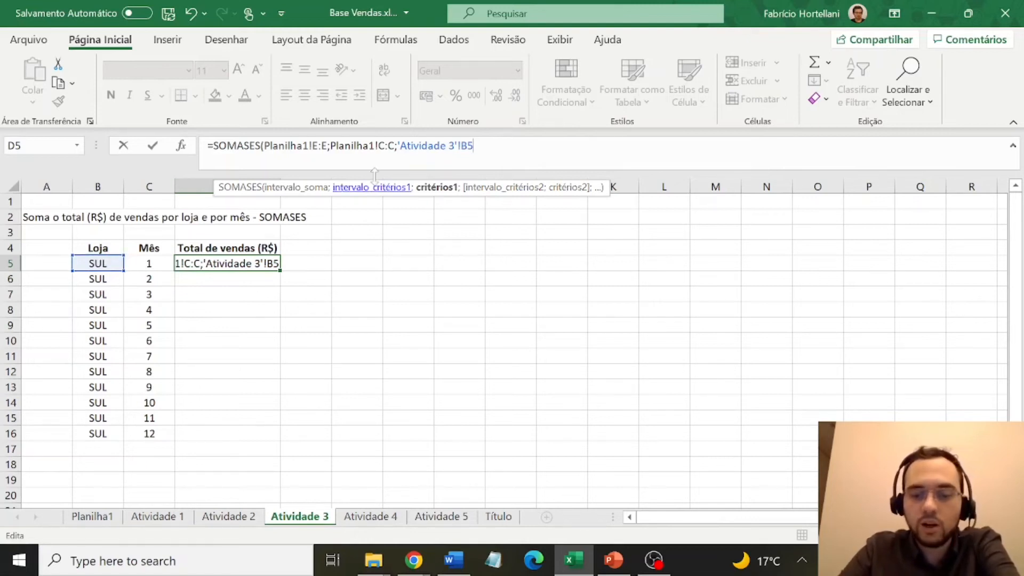
pyautogui.write(';')
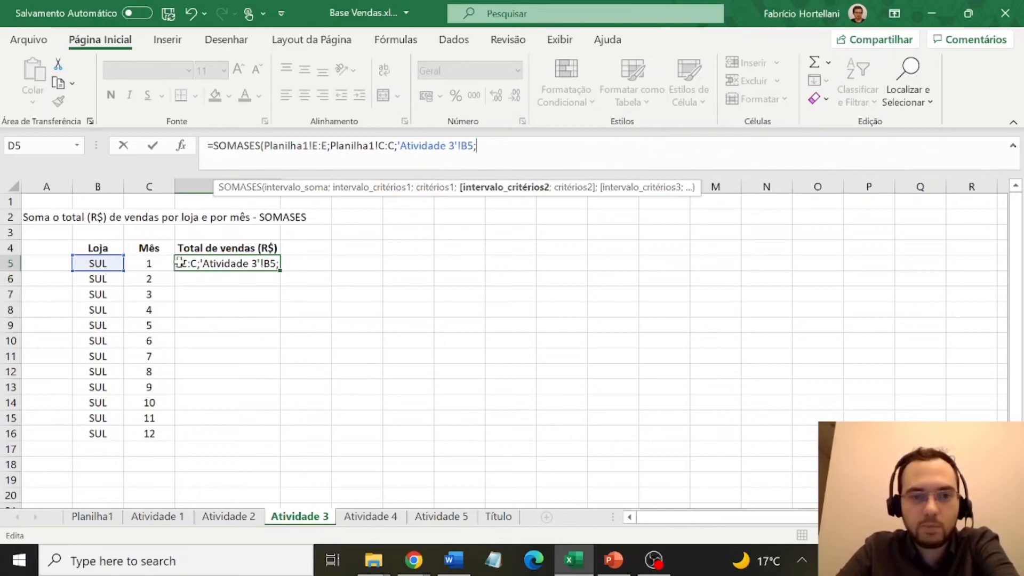
# Complete the SOMASES formula with the month criterion, using range Planilha1!F:F and criterion C5 of Atividade 3.
pyautogui.click(92, 517)
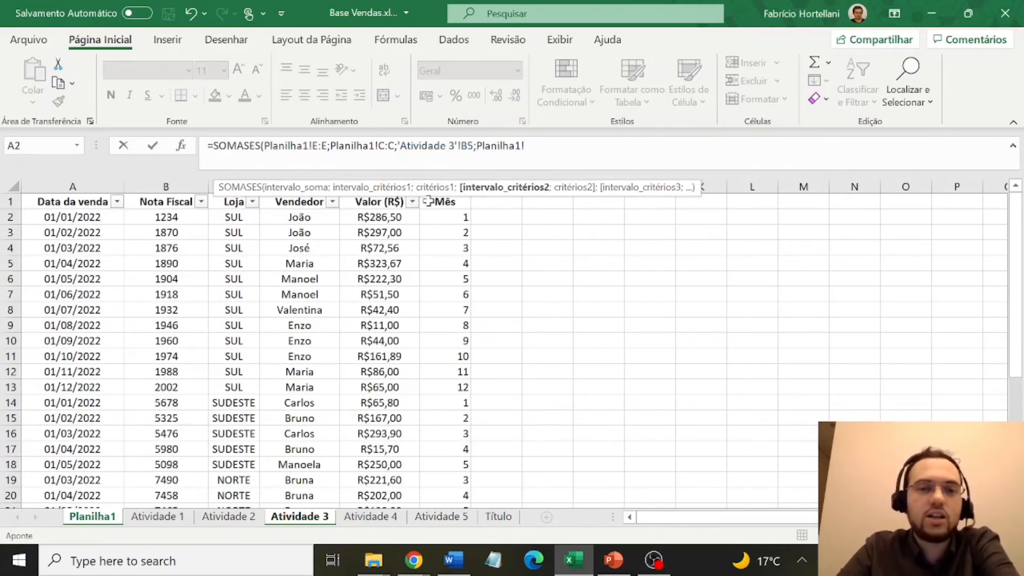
pyautogui.click(450, 177)
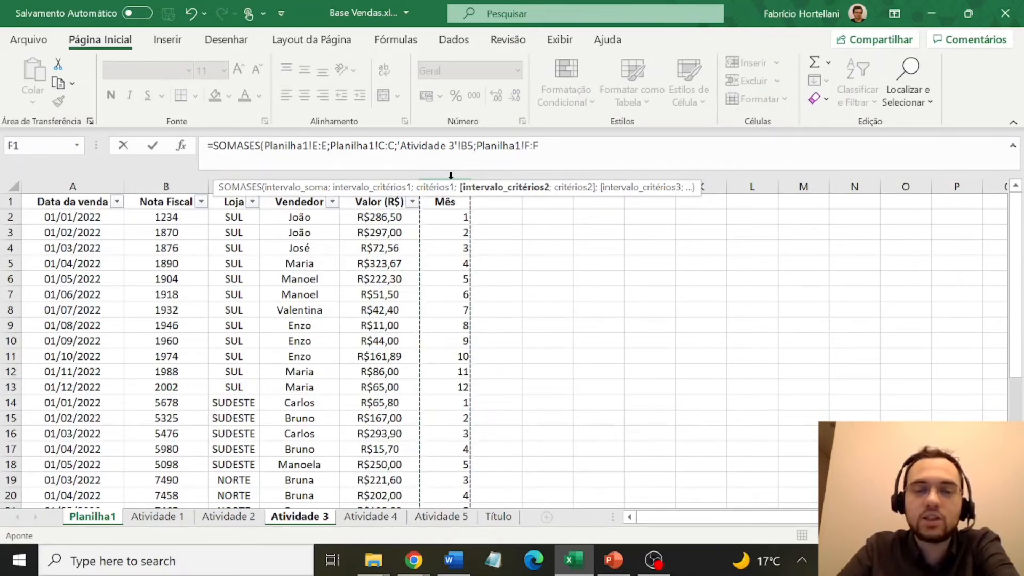
pyautogui.write(';')
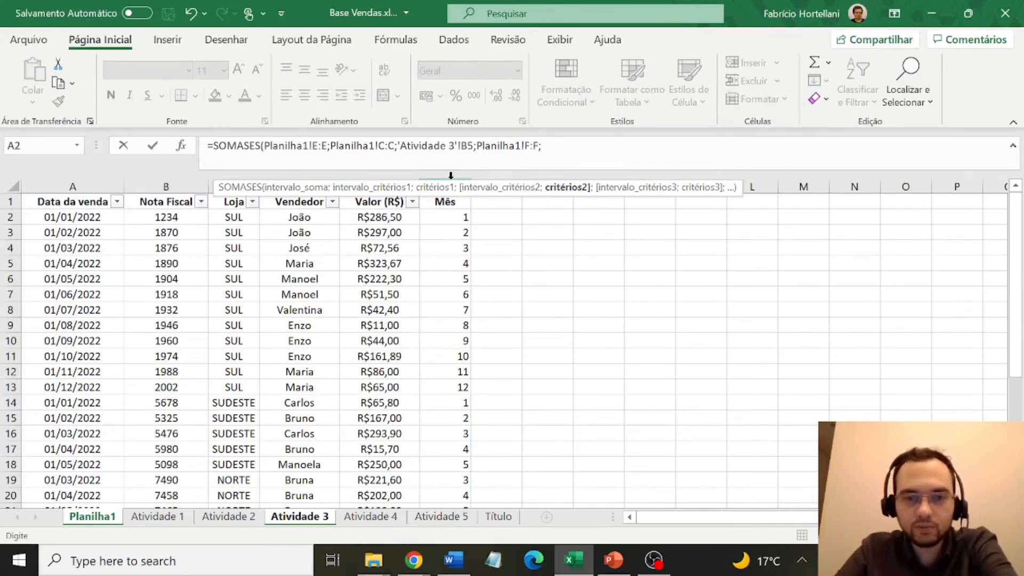
pyautogui.click(315, 520)
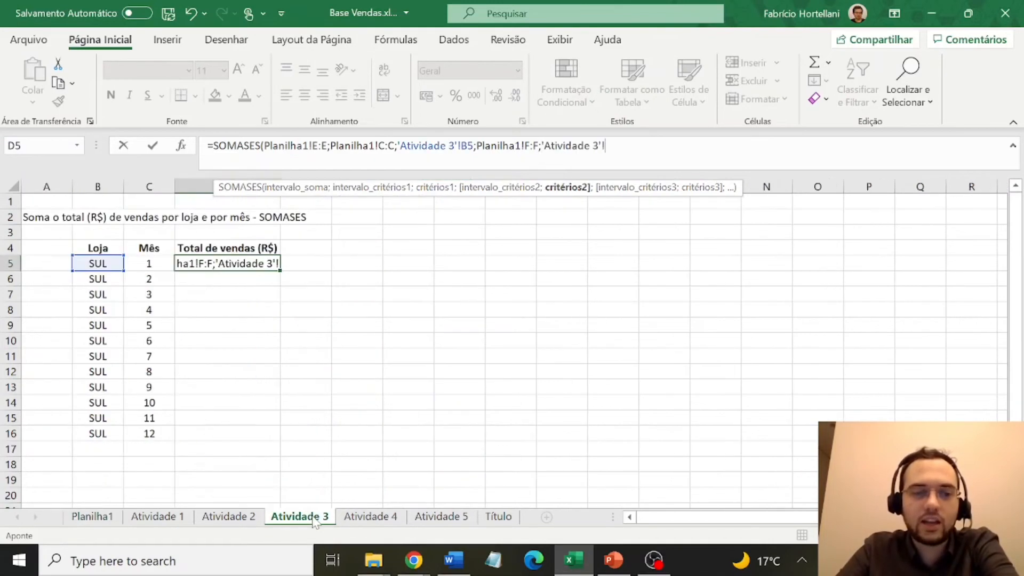
pyautogui.click(153, 265)
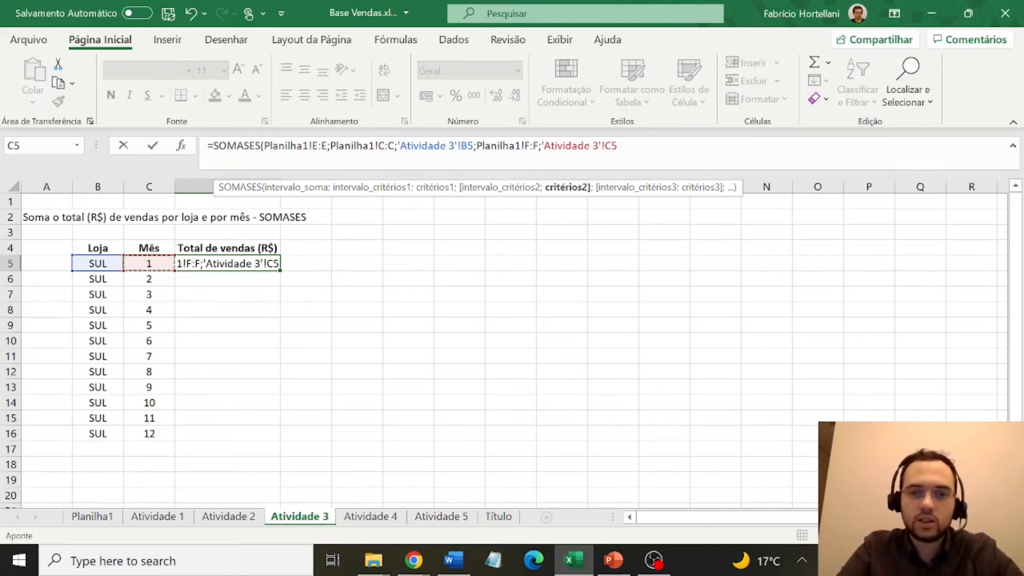
pyautogui.write(')')
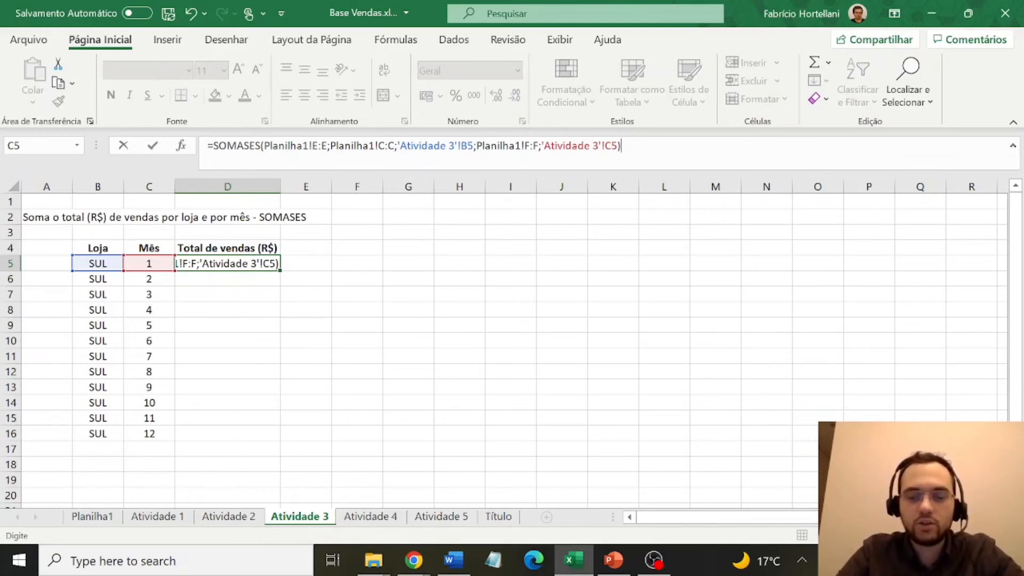
pyautogui.press('Return')
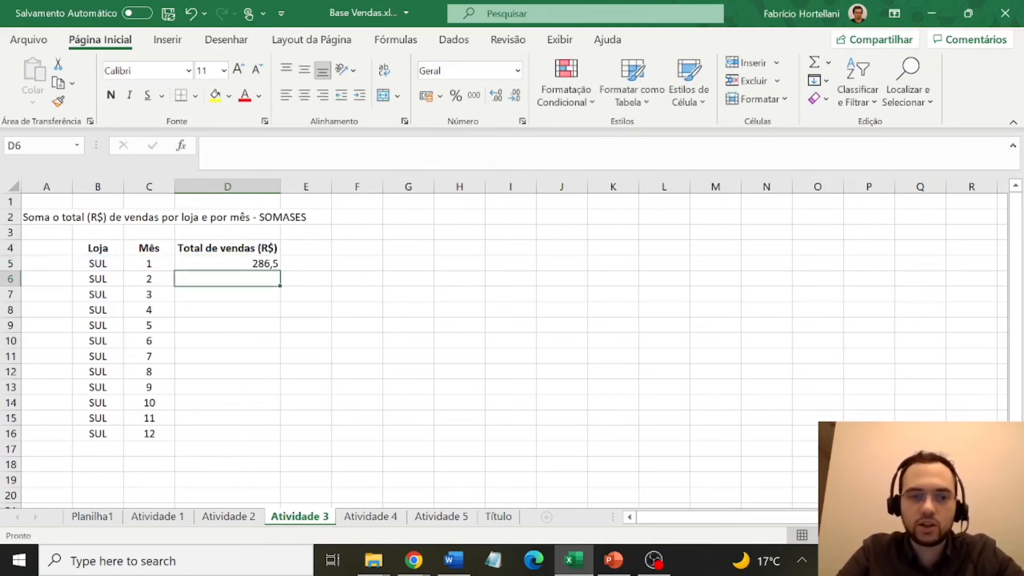
# Center the total in D5 and apply the Moeda number format.
pyautogui.click(266, 264)
pyautogui.click(304, 95)
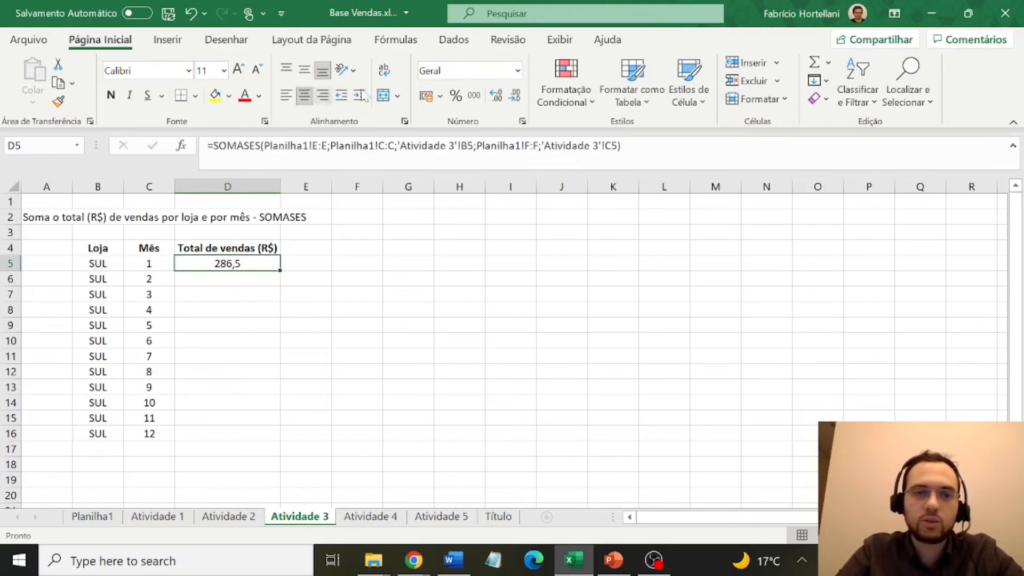
pyautogui.click(517, 72)
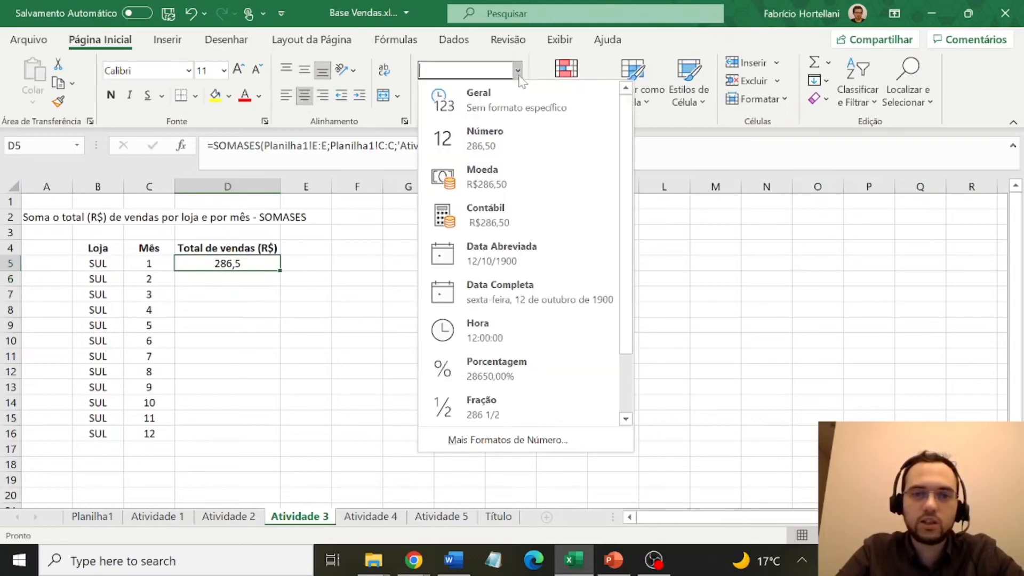
pyautogui.click(540, 171)
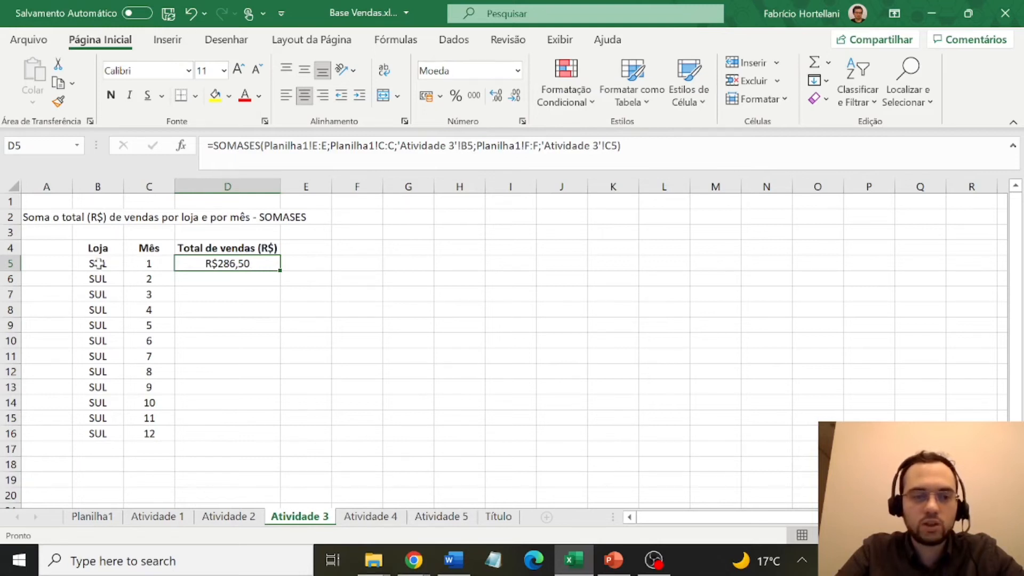
# Fill the SOMASES formula from D5 down to D16 and review the monthly totals for the SUL store.
pyautogui.doubleClick(280, 270)
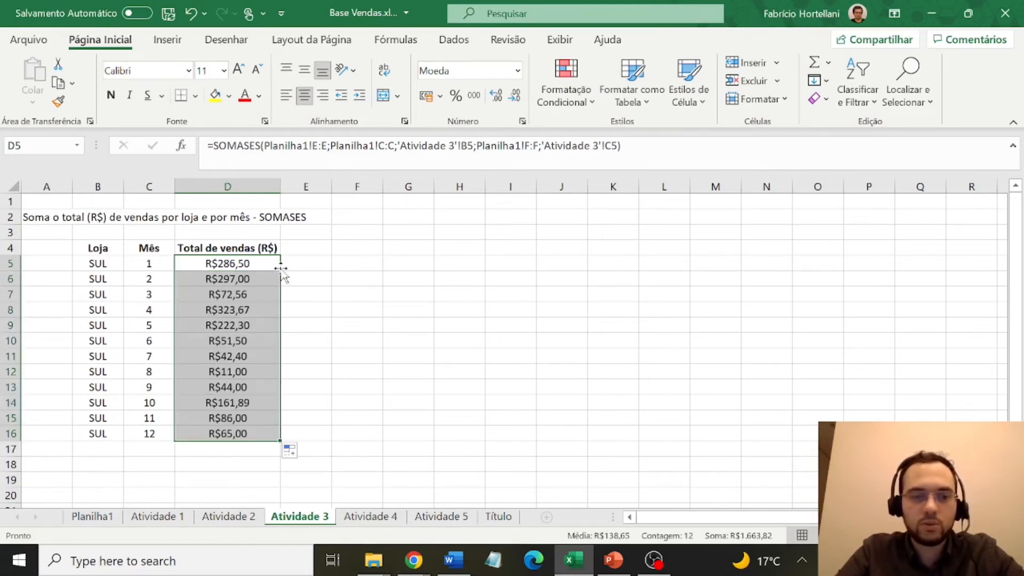
pyautogui.click(234, 264)
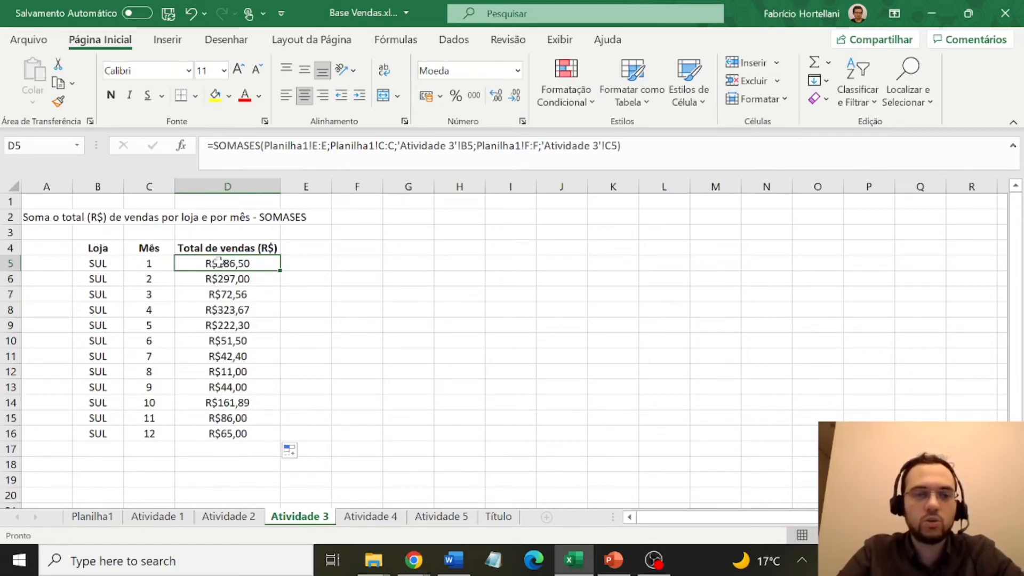
pyautogui.moveTo(213, 263); pyautogui.dragTo(238, 436)
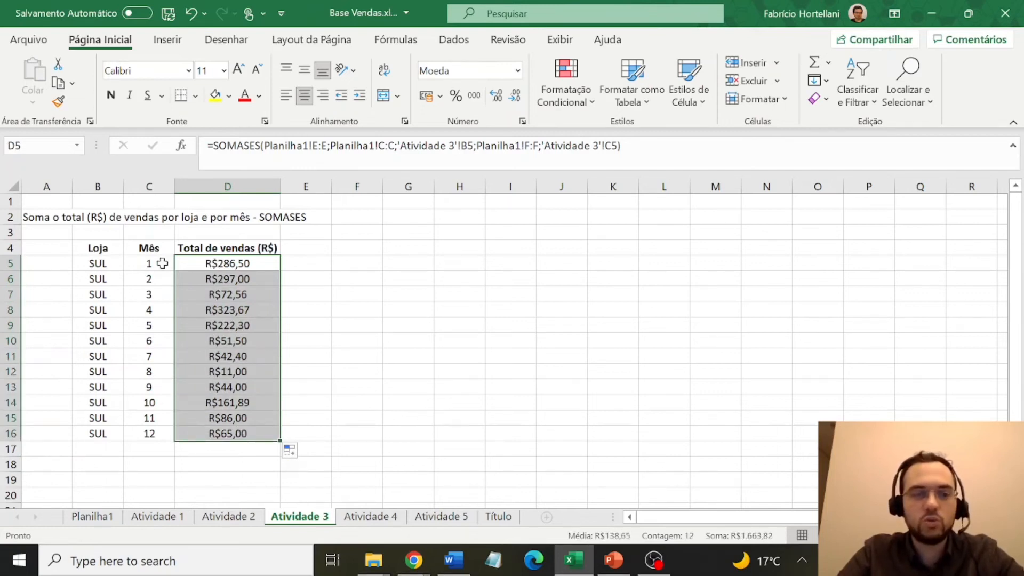
pyautogui.click(154, 263)
pyautogui.click(228, 431)
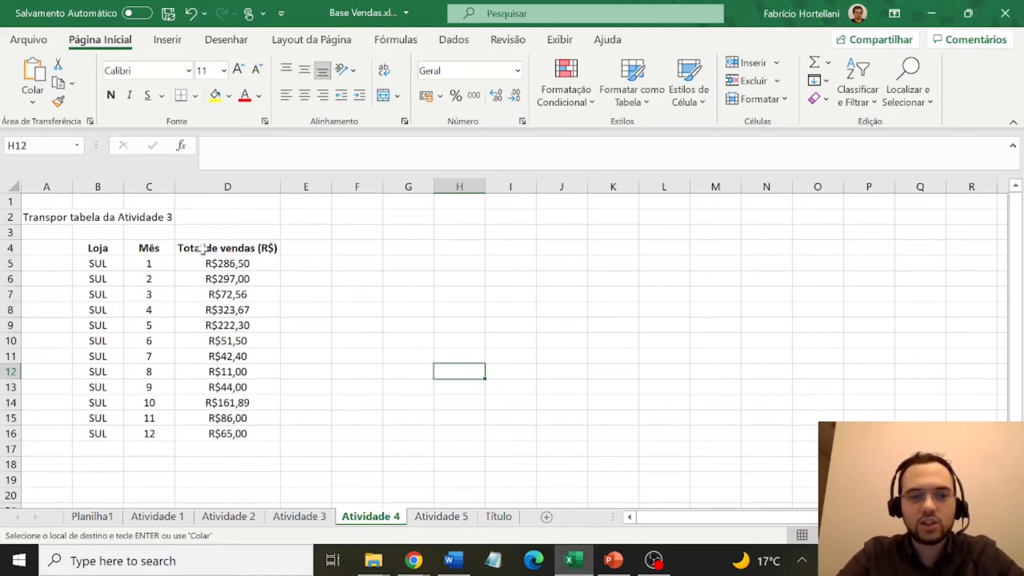
# Examine the table in B4:D16 of Atividade 4 and the empty area starting at F4 for the transposed copy.
pyautogui.moveTo(114, 246); pyautogui.dragTo(235, 433)
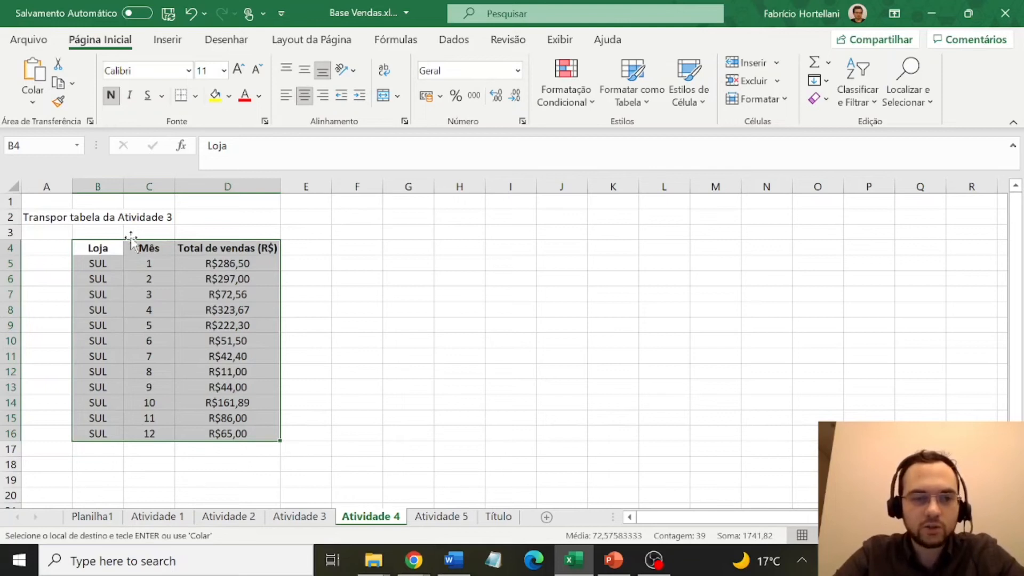
pyautogui.moveTo(94, 247); pyautogui.dragTo(187, 246)
pyautogui.moveTo(98, 248); pyautogui.dragTo(216, 425)
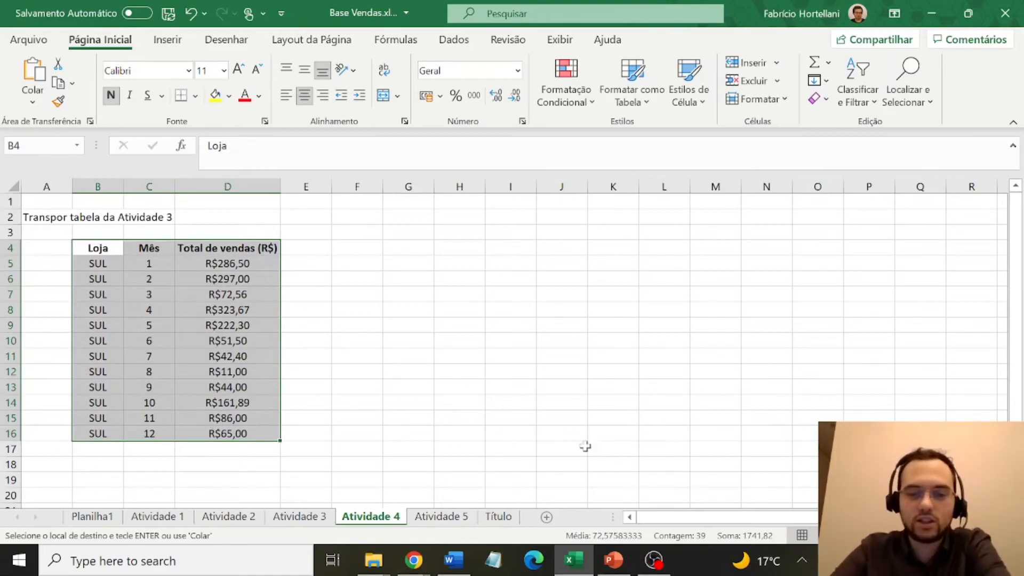
pyautogui.click(365, 245)
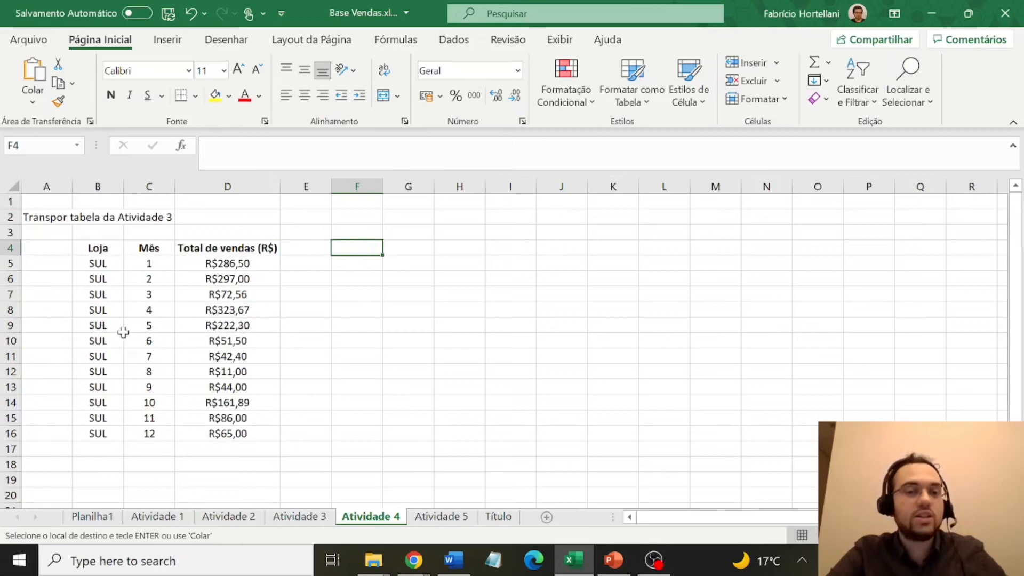
# Transpose the table B4:D16 into the range F4:Q6 with the array formula =TRANSPOR(B4:D16).
pyautogui.moveTo(348, 247); pyautogui.dragTo(739, 248)
pyautogui.moveTo(350, 245); pyautogui.dragTo(915, 245)
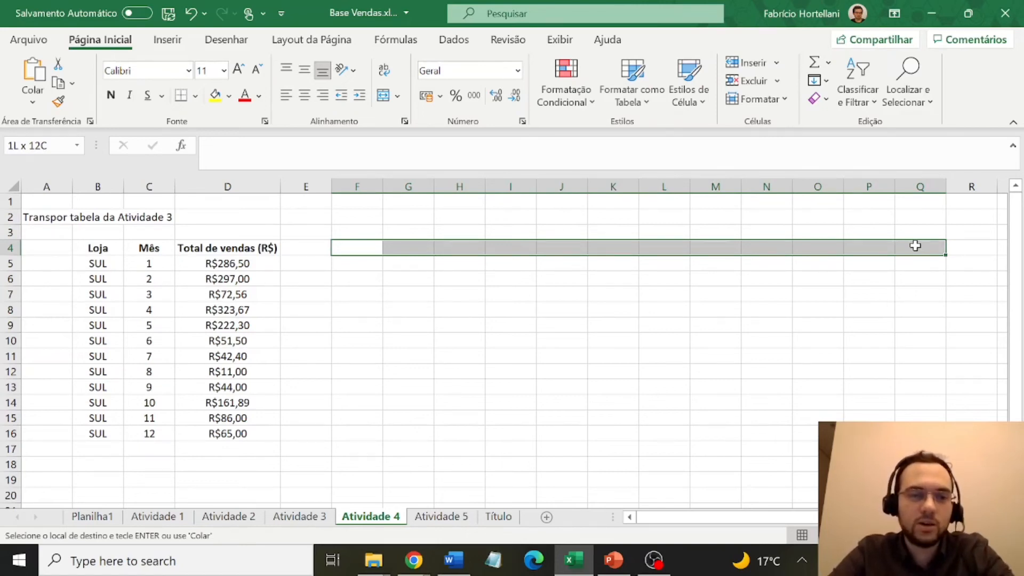
pyautogui.moveTo(915, 245); pyautogui.dragTo(921, 282)
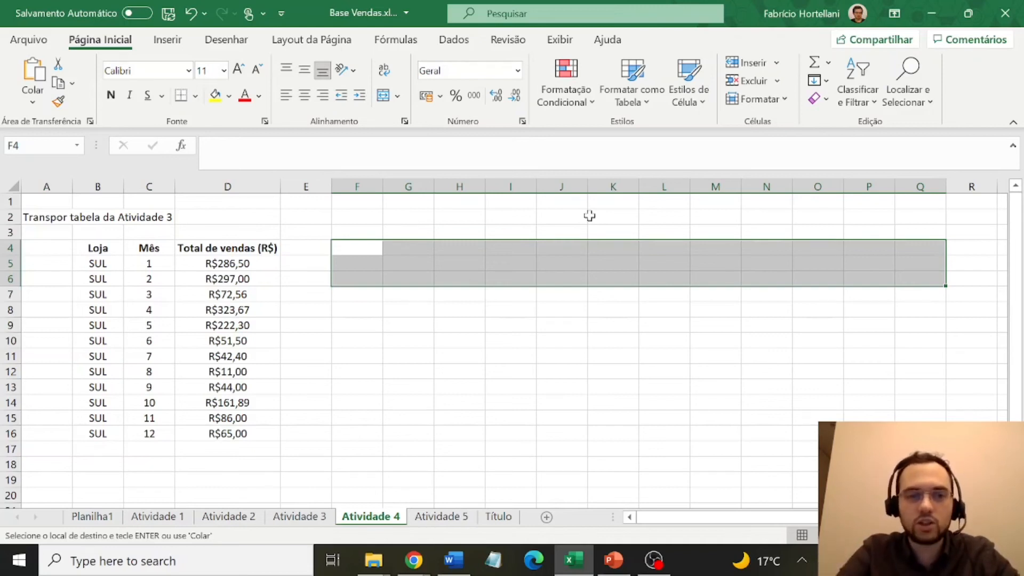
pyautogui.write('=T')
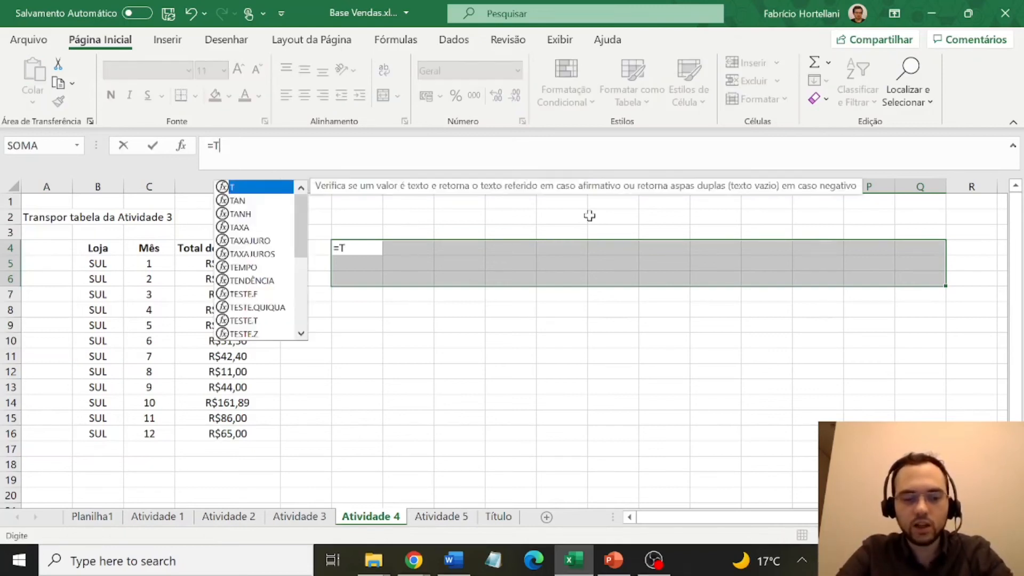
pyautogui.write('RANSPOR(')
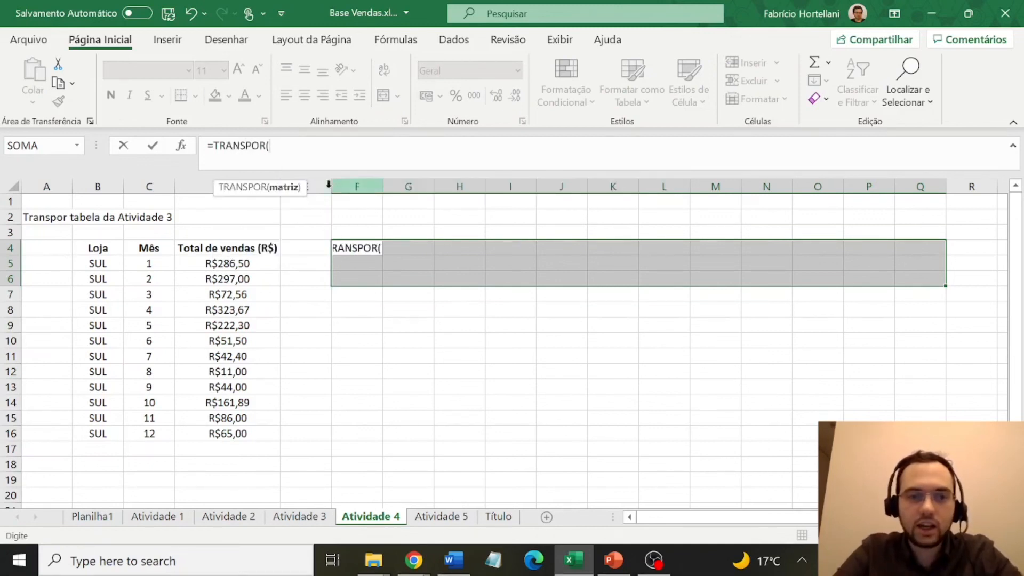
pyautogui.moveTo(98, 246); pyautogui.dragTo(248, 433)
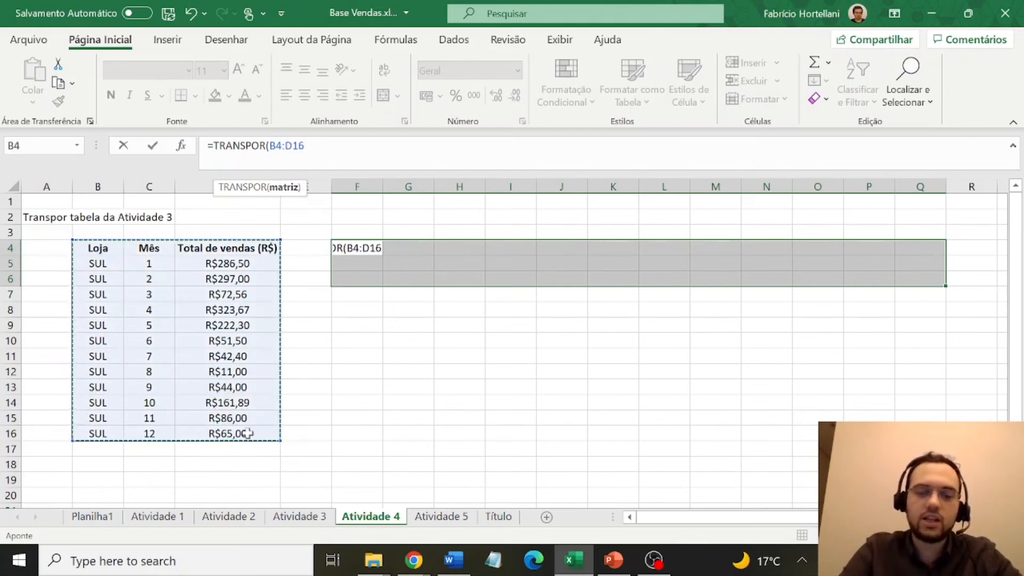
pyautogui.write(')')
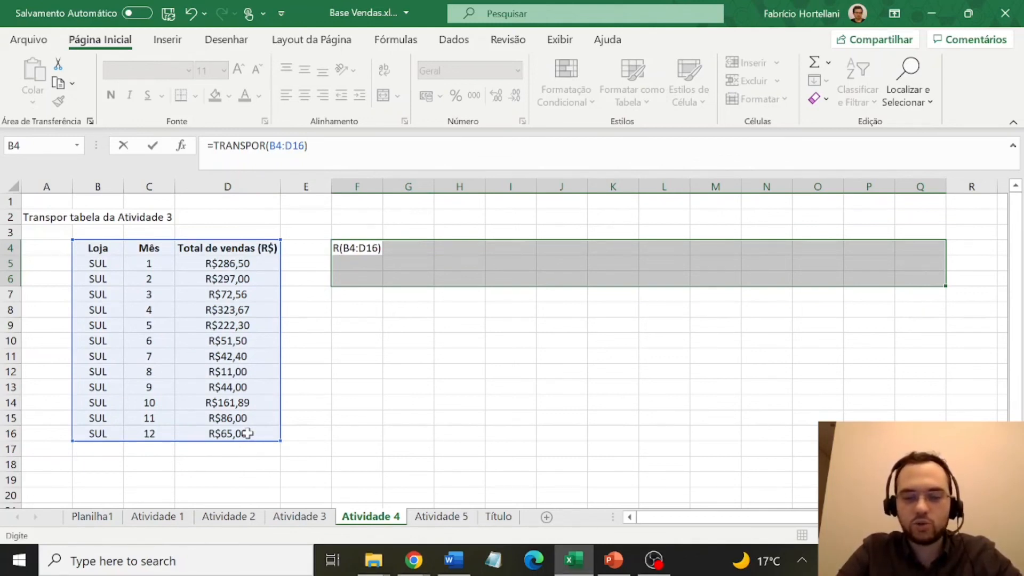
pyautogui.hotkey('ctrl', 'shift', 'Return')
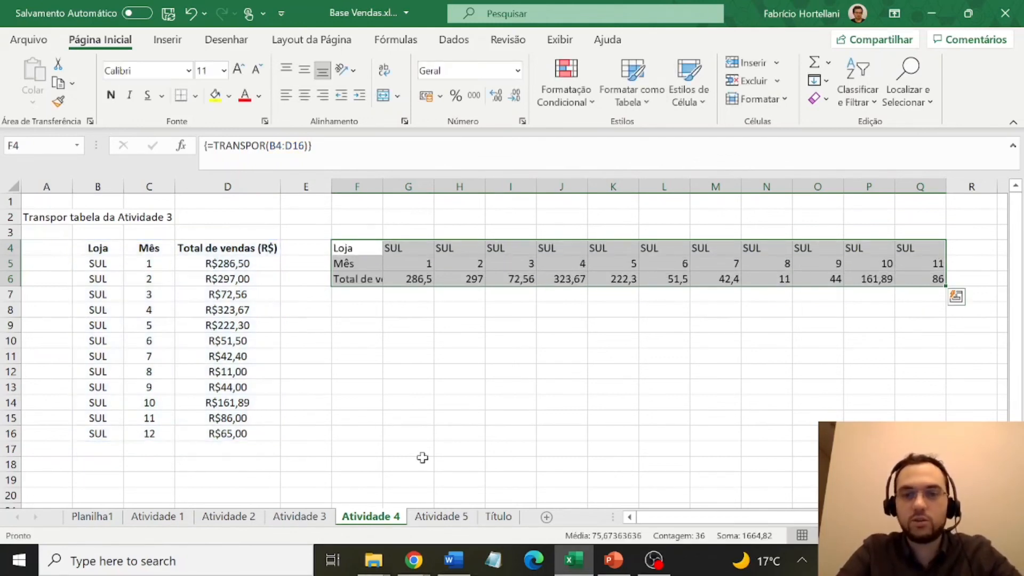
# Compare the Loja and Mês columns of the original table with the matching rows of the transposed copy.
pyautogui.click(378, 248)
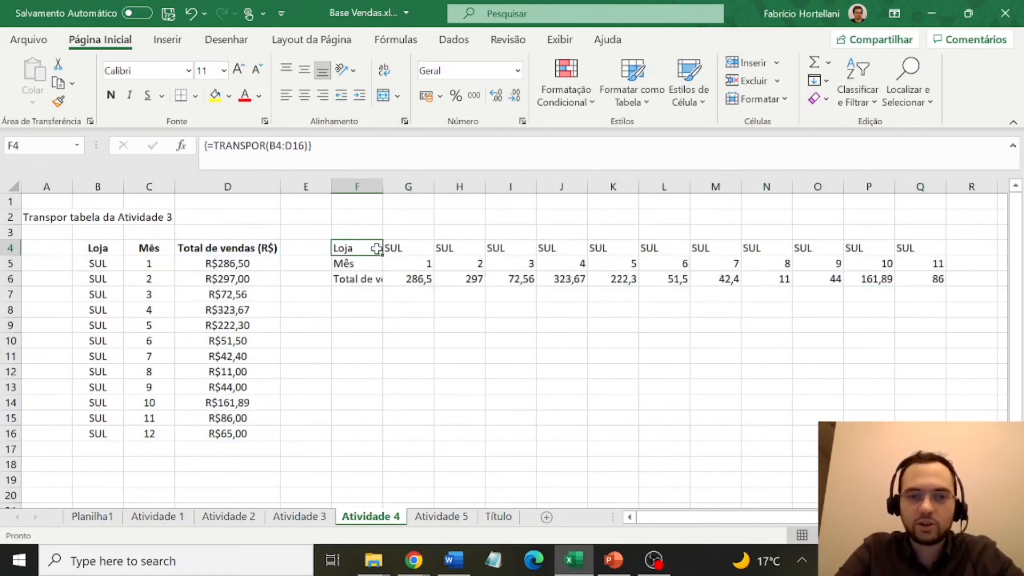
pyautogui.moveTo(108, 247); pyautogui.dragTo(147, 433)
pyautogui.moveTo(334, 248); pyautogui.dragTo(907, 248)
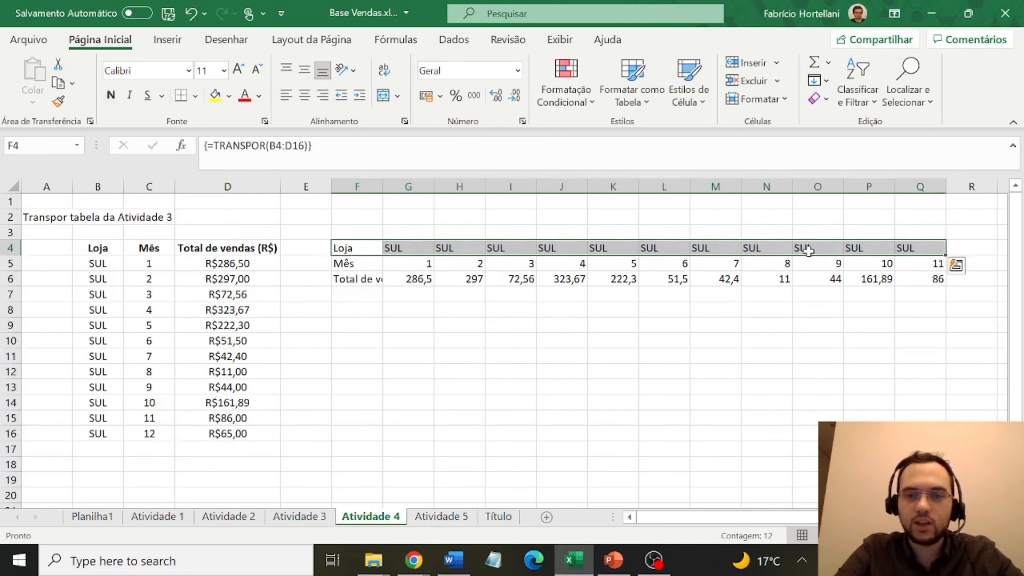
pyautogui.click(149, 247)
pyautogui.moveTo(150, 247); pyautogui.dragTo(149, 433)
pyautogui.moveTo(357, 247); pyautogui.dragTo(931, 248)
pyautogui.click(418, 264)
pyautogui.moveTo(347, 264); pyautogui.dragTo(536, 271)
# Center the transposed stores, months and totals in G4:Q6.
pyautogui.click(394, 247)
pyautogui.moveTo(419, 247); pyautogui.dragTo(939, 280)
pyautogui.click(305, 96)
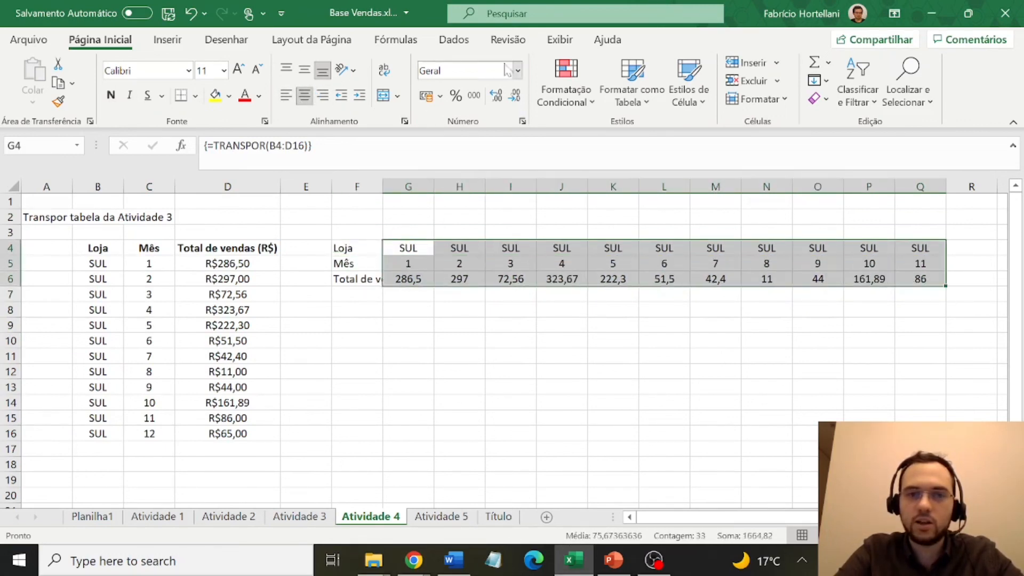
# Apply the Moeda number format to the transposed totals in G6:Q6 and fit column F's width to its labels.
pyautogui.click(518, 71)
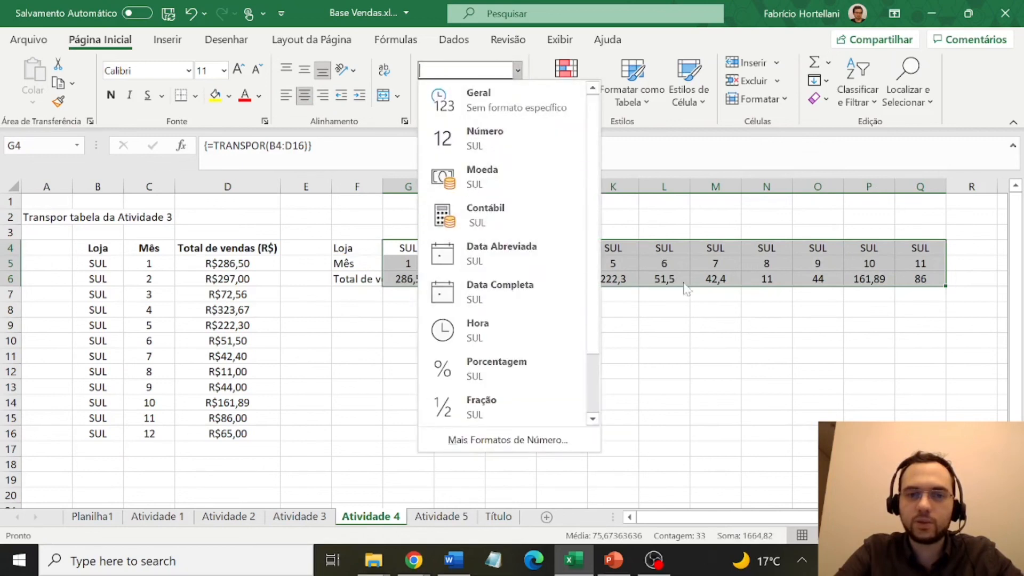
pyautogui.press('Escape')
pyautogui.moveTo(411, 280); pyautogui.dragTo(941, 281)
pyautogui.click(448, 71)
pyautogui.click(518, 70)
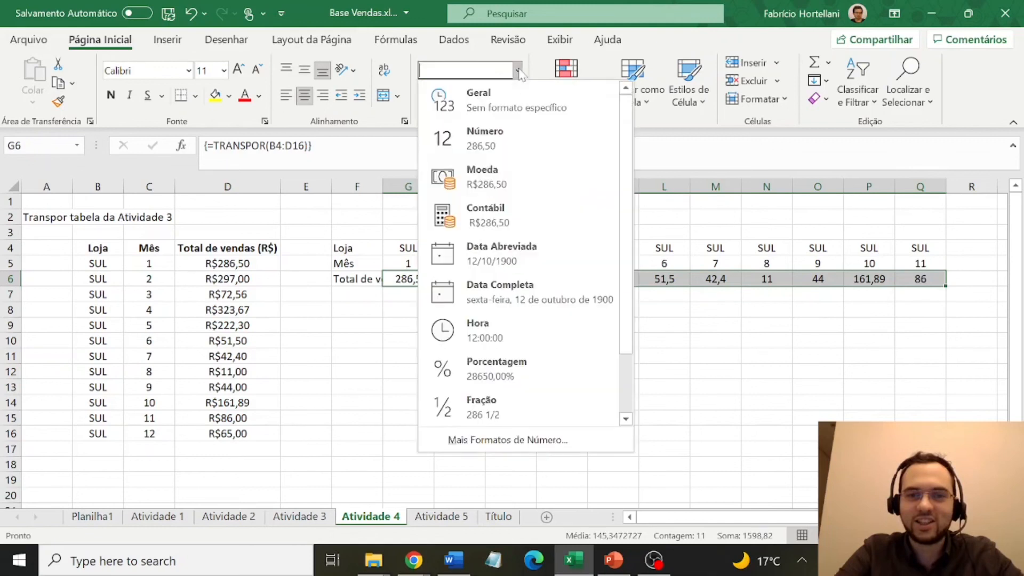
pyautogui.click(526, 174)
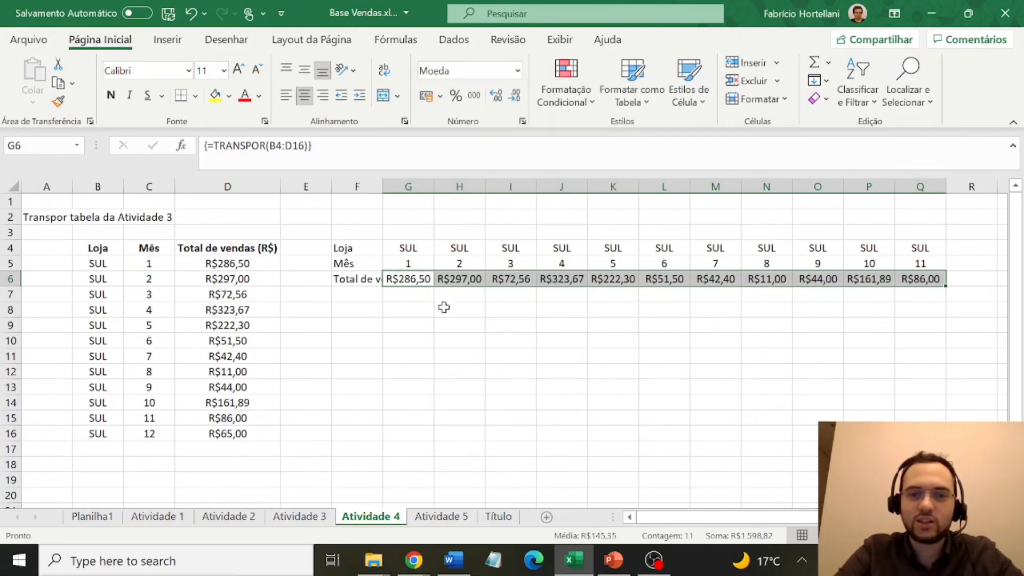
pyautogui.click(442, 304)
pyautogui.doubleClick(382, 186)
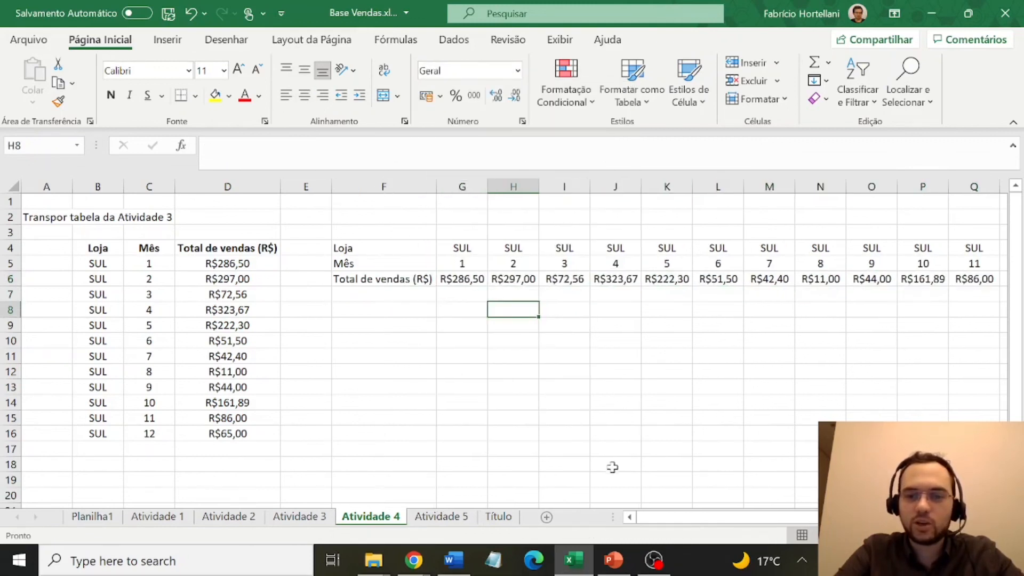
# Check the original totals in D5:D16 and the transposed months in row 5 from G5 onward.
pyautogui.moveTo(228, 261); pyautogui.dragTo(228, 434)
pyautogui.click(468, 315)
pyautogui.click(461, 261)
pyautogui.moveTo(460, 262); pyautogui.dragTo(1004, 264)
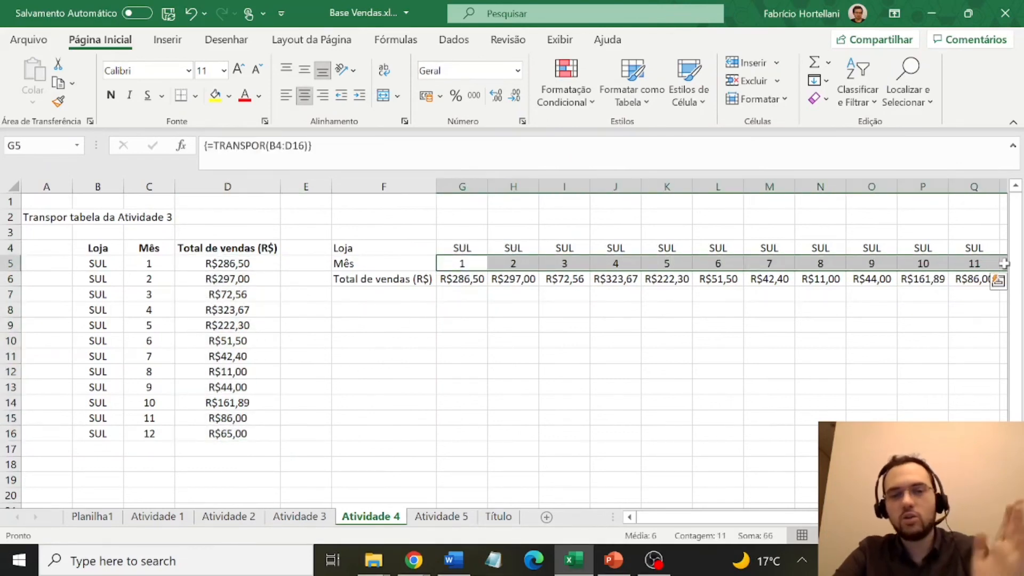